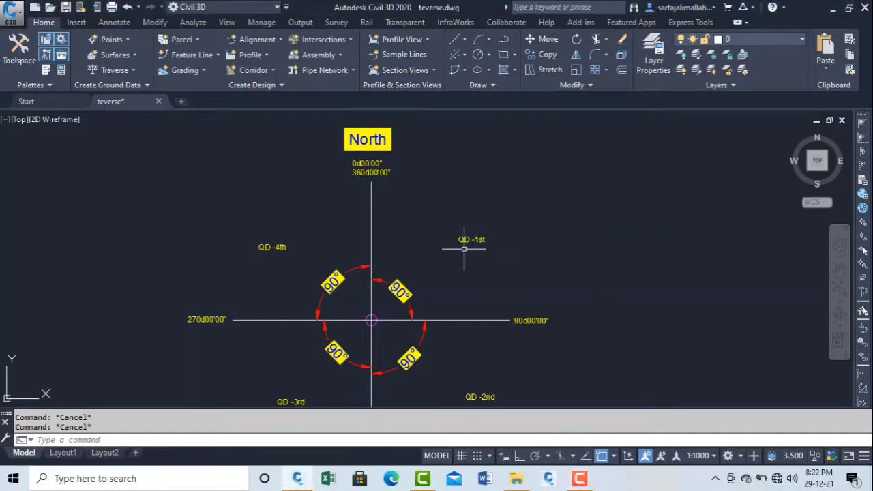
# - Examine the North heading and the zero and full-circle bearing labels above the quadrant diagram's vertical axis
pyautogui.scroll(-2, 424, 195)
pyautogui.scroll(2, 425, 222)
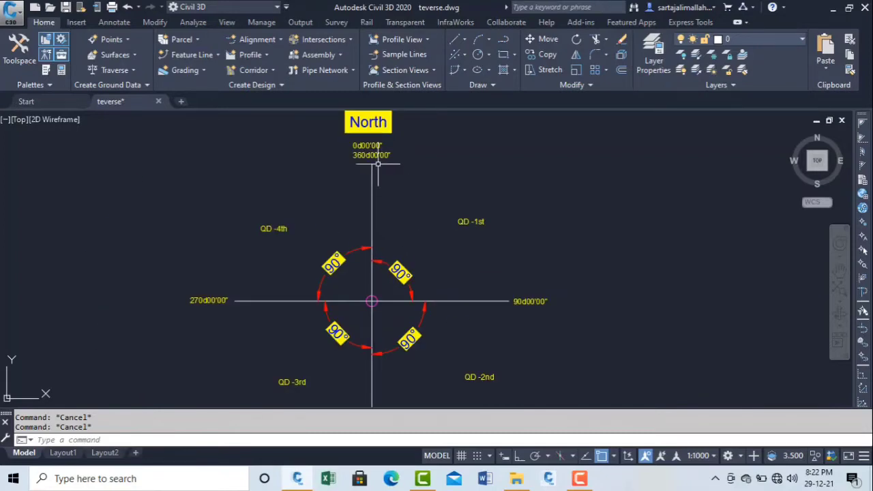
pyautogui.scroll(-1, 417, 172)
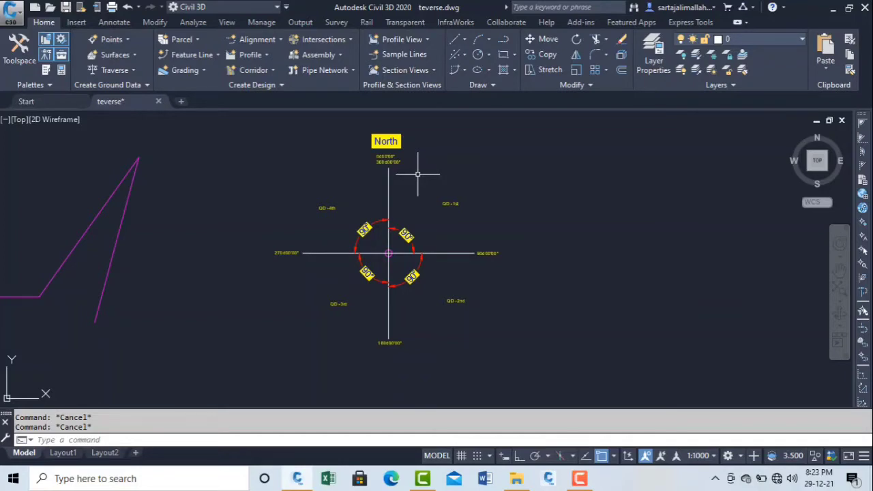
pyautogui.scroll(2, 420, 176)
pyautogui.moveTo(419, 177); pyautogui.dragTo(409, 217, button='middle')
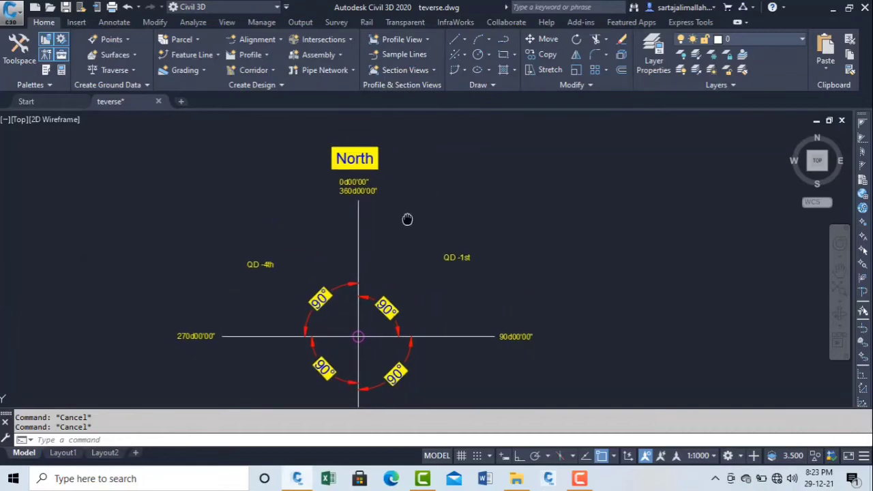
pyautogui.scroll(-2, 393, 192)
pyautogui.scroll(2, 374, 182)
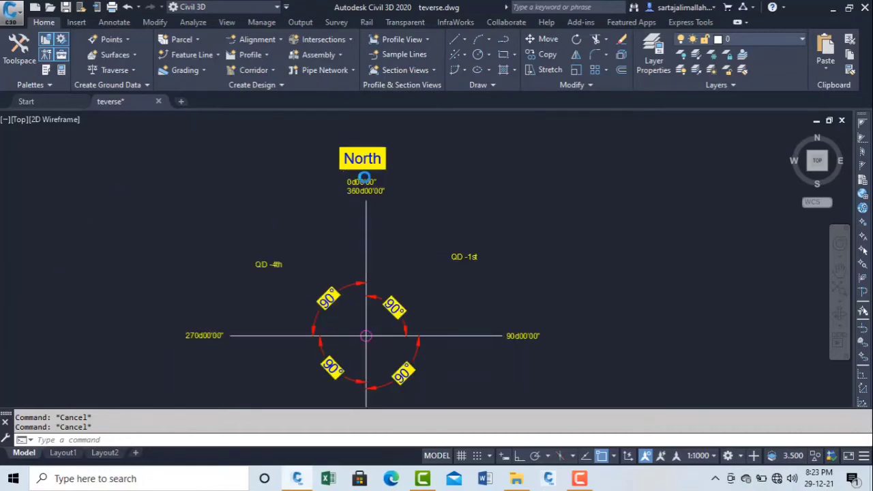
pyautogui.scroll(3, 369, 180)
pyautogui.scroll(-2, 365, 175)
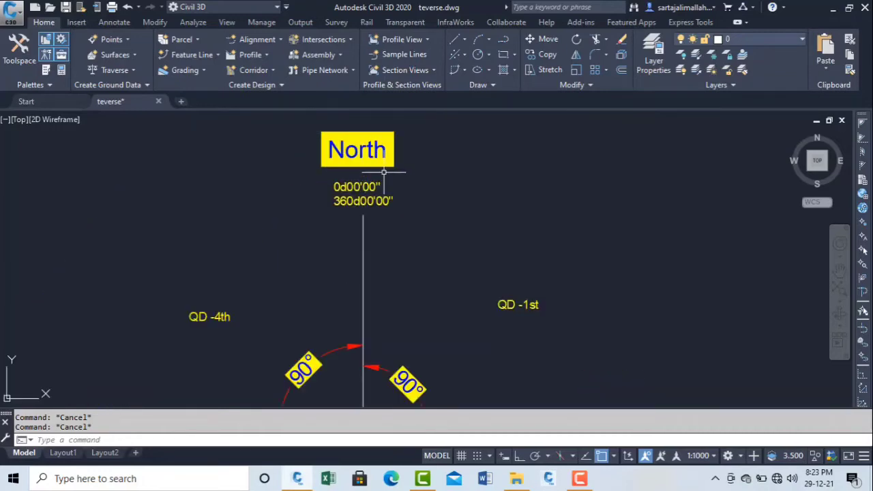
pyautogui.scroll(-3, 391, 177)
pyautogui.scroll(4, 391, 177)
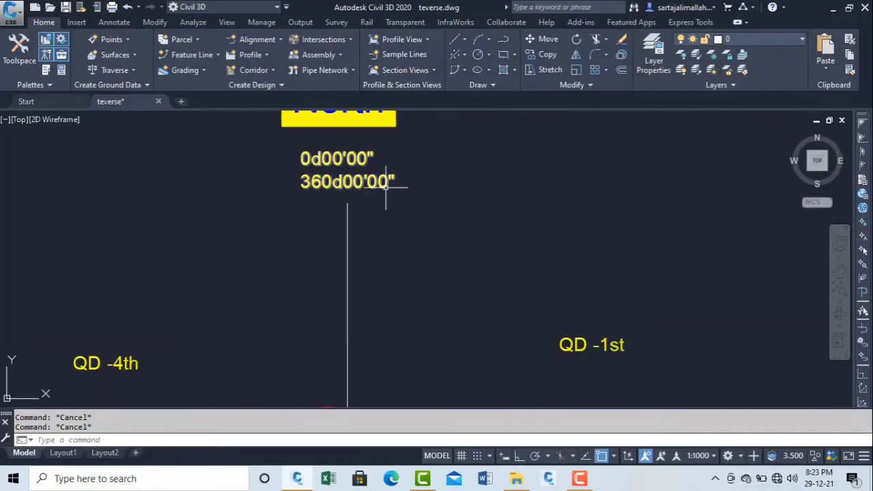
pyautogui.scroll(-5, 386, 185)
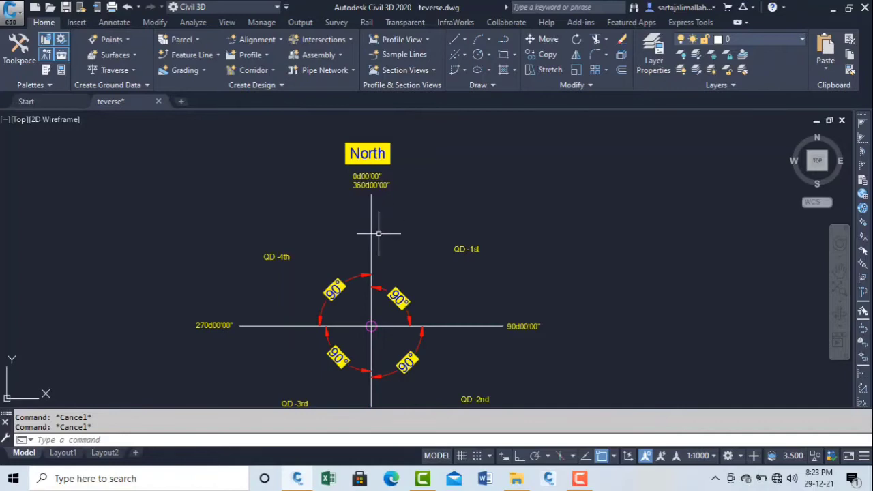
pyautogui.scroll(2, 381, 238)
pyautogui.scroll(-2, 377, 232)
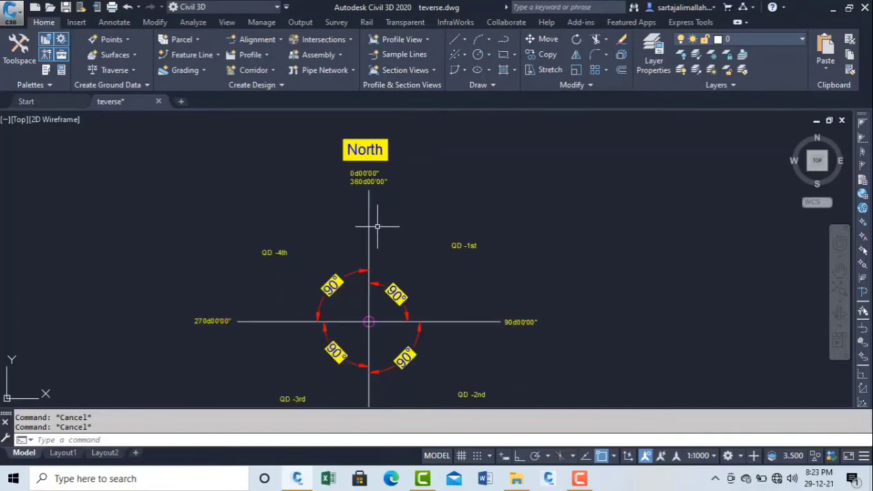
pyautogui.scroll(-2, 377, 227)
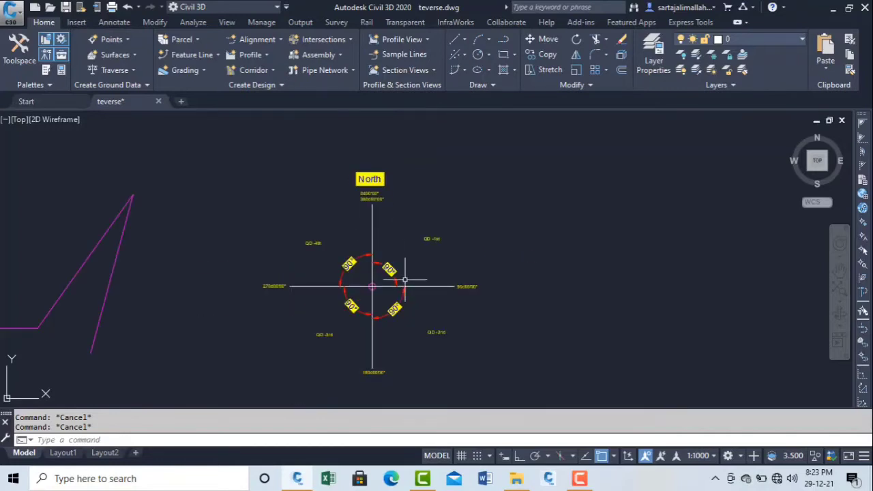
pyautogui.scroll(2, 393, 268)
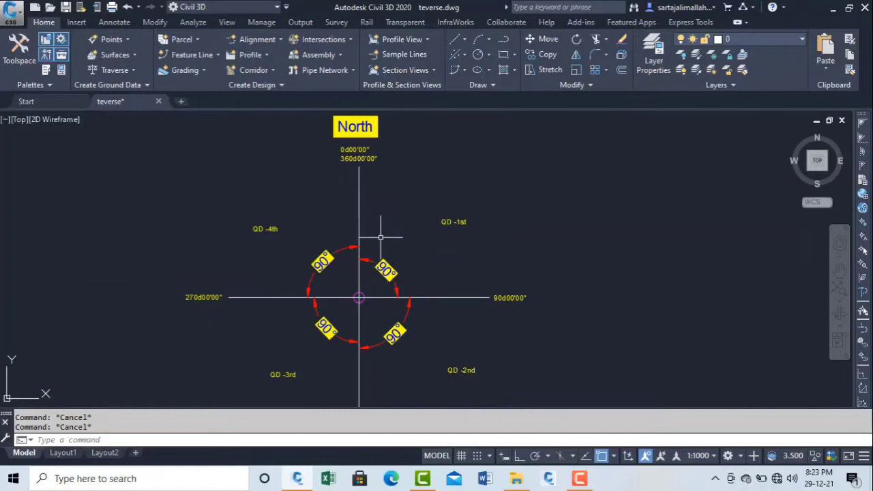
pyautogui.scroll(4, 362, 178)
pyautogui.scroll(-2, 348, 287)
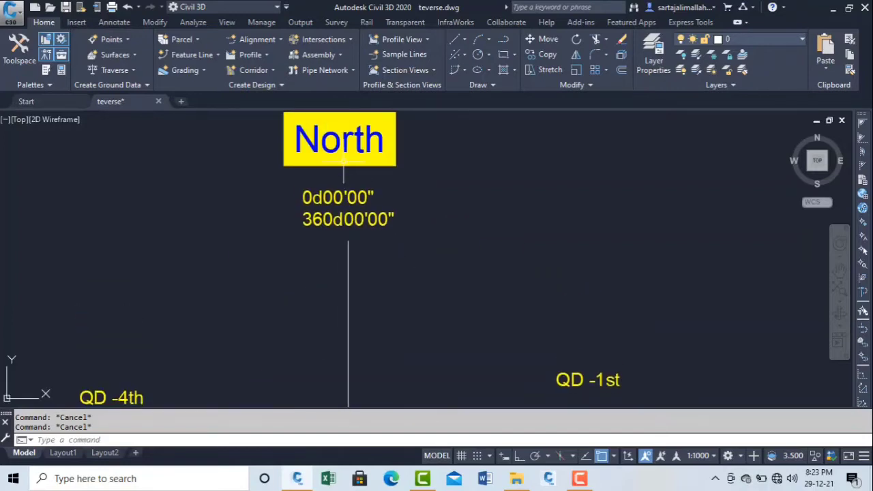
pyautogui.scroll(-3, 346, 171)
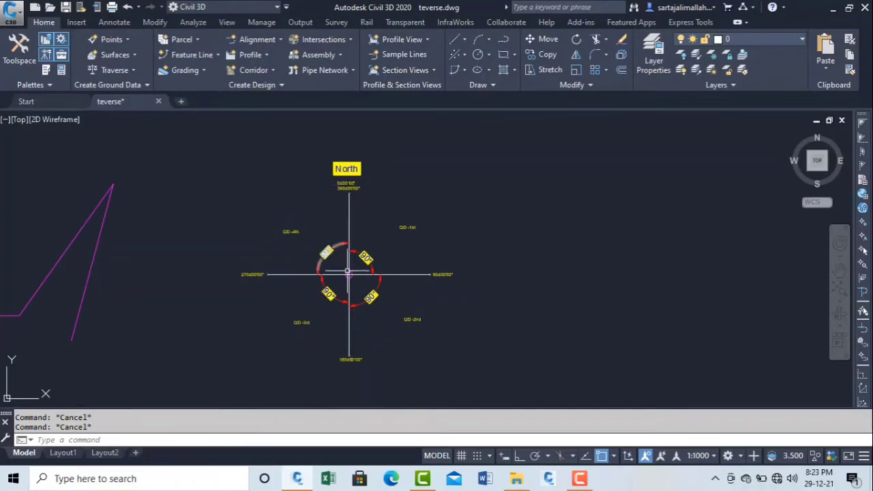
# - Examine the diagram's centre with its four angle dimensions and the degrees-minutes-seconds format of the zero-bearing label
pyautogui.scroll(4, 361, 274)
pyautogui.scroll(-2, 308, 222)
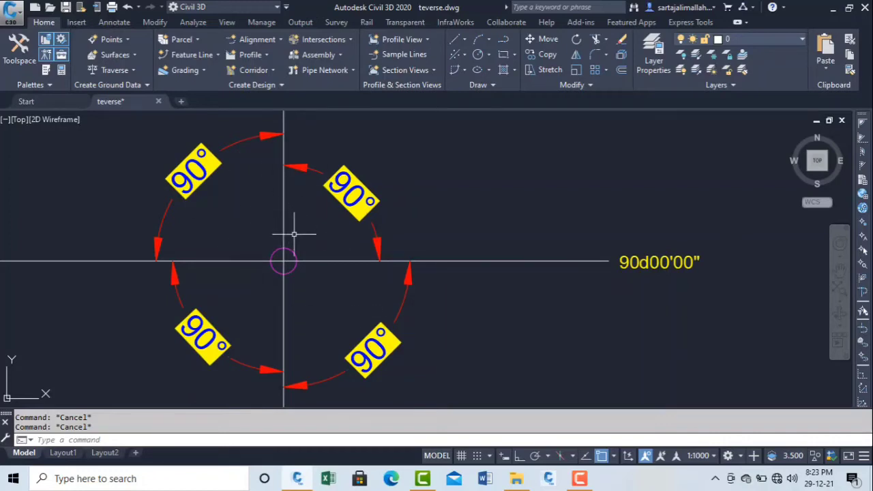
pyautogui.scroll(-4, 289, 246)
pyautogui.scroll(10, 293, 183)
pyautogui.scroll(3, 246, 260)
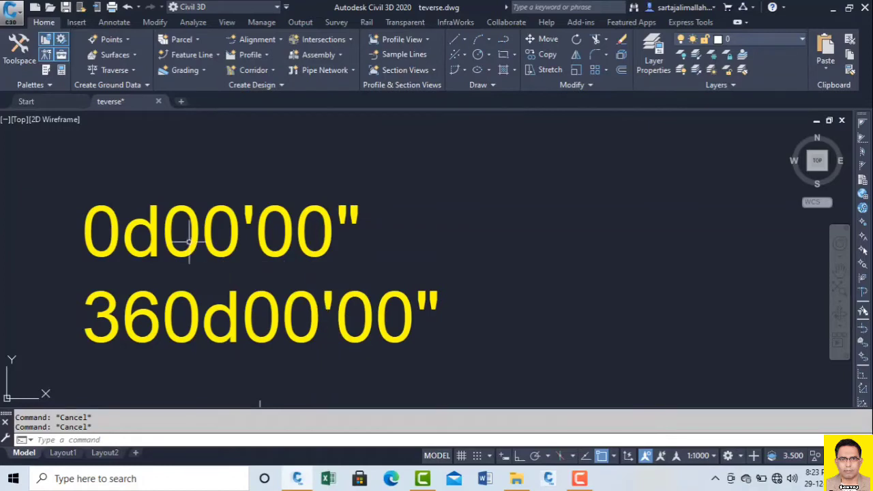
pyautogui.scroll(4, 326, 315)
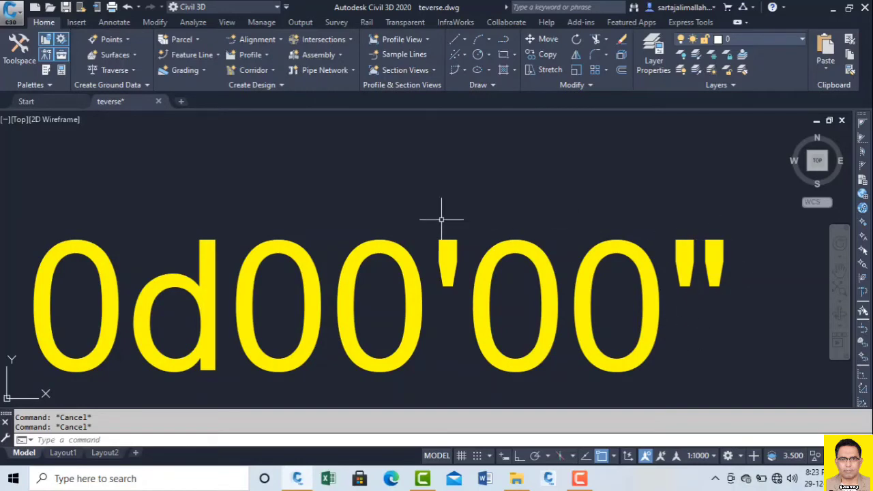
pyautogui.scroll(-10, 441, 219)
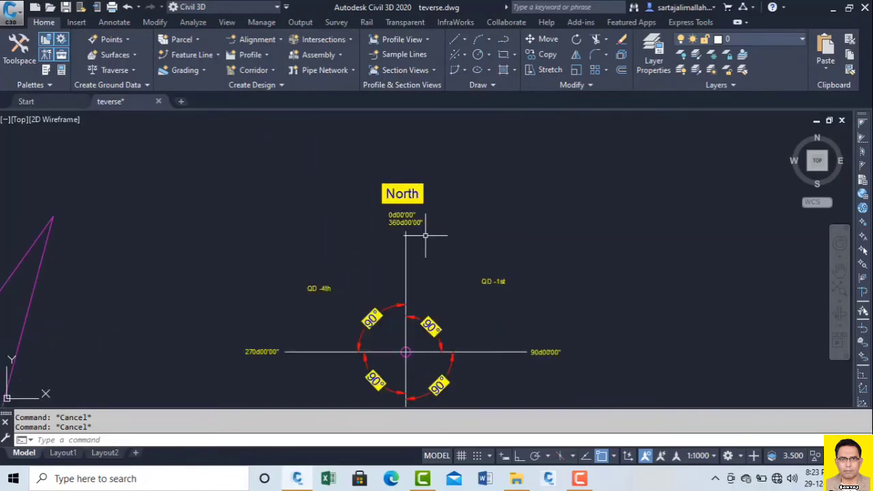
# - Examine the first quadrant's label and the bearing label at the east end of the horizontal axis
pyautogui.moveTo(432, 296)
pyautogui.mouseDown(button='middle')
pyautogui.moveTo(391, 211)
pyautogui.moveTo(385, 216)
pyautogui.mouseUp(button='middle')
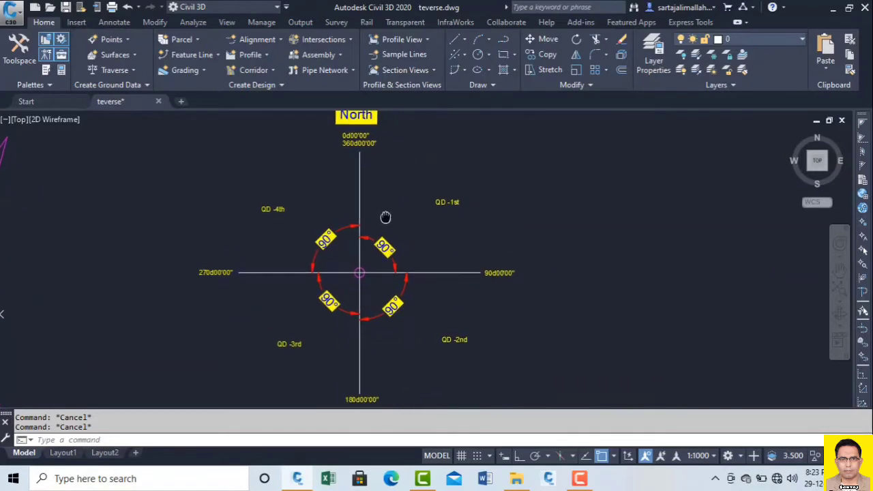
pyautogui.scroll(3, 385, 217)
pyautogui.scroll(4, 504, 197)
pyautogui.scroll(-3, 481, 198)
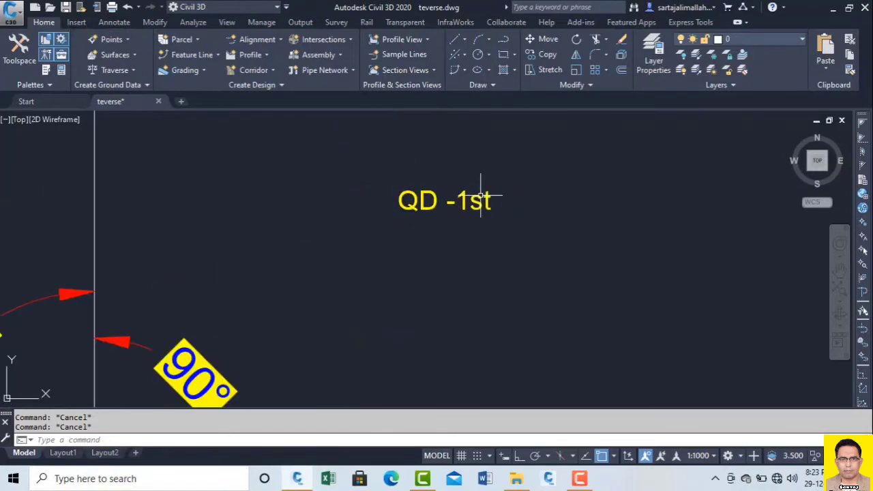
pyautogui.scroll(-1, 481, 198)
pyautogui.scroll(-2, 376, 260)
pyautogui.scroll(-2, 270, 287)
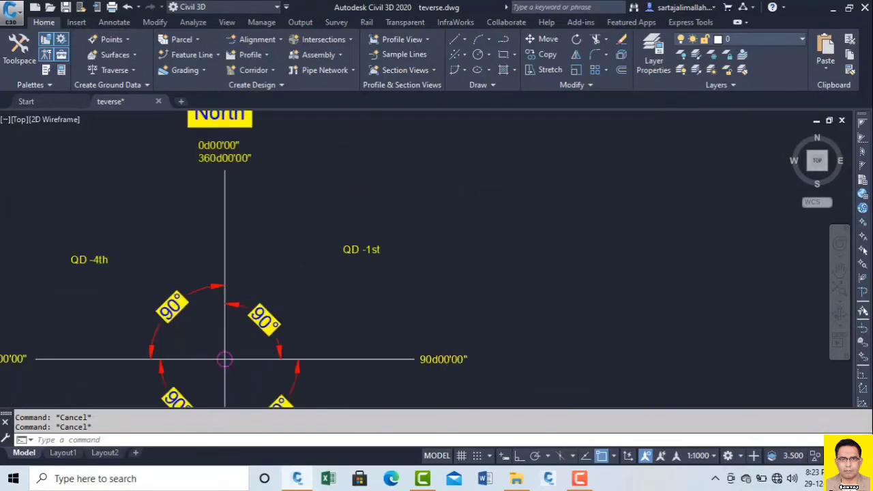
pyautogui.scroll(-1, 268, 290)
pyautogui.moveTo(335, 358)
pyautogui.mouseDown(button='middle')
pyautogui.moveTo(379, 240)
pyautogui.moveTo(431, 208)
pyautogui.mouseUp(button='middle')
pyautogui.scroll(4, 429, 202)
pyautogui.scroll(-3, 414, 213)
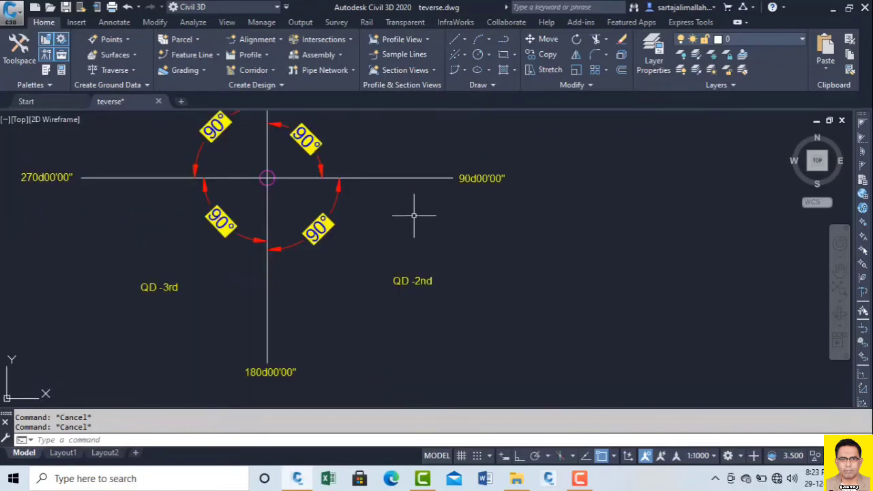
# - Examine the second quadrant and the bearing label at the south end of the vertical axis
pyautogui.scroll(5, 478, 179)
pyautogui.scroll(-5, 480, 176)
pyautogui.scroll(-4, 404, 240)
pyautogui.scroll(6, 390, 271)
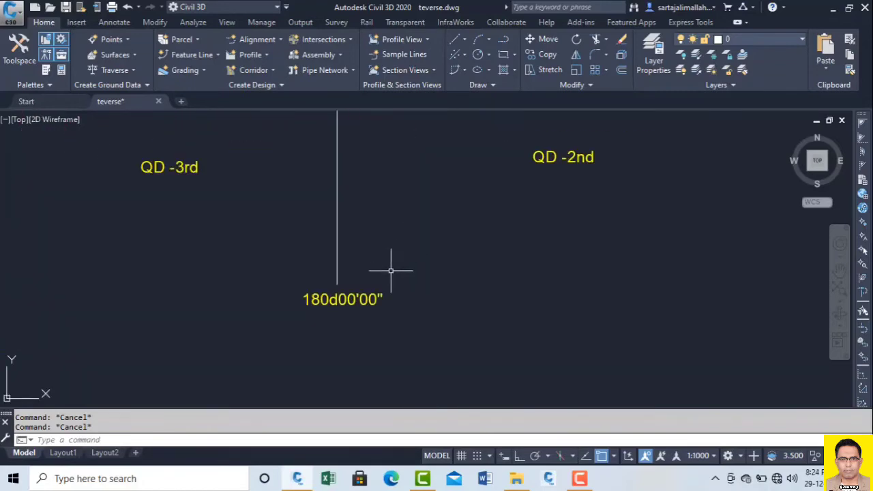
pyautogui.scroll(-4, 388, 272)
pyautogui.scroll(4, 286, 236)
pyautogui.scroll(2, 312, 244)
pyautogui.scroll(-6, 341, 236)
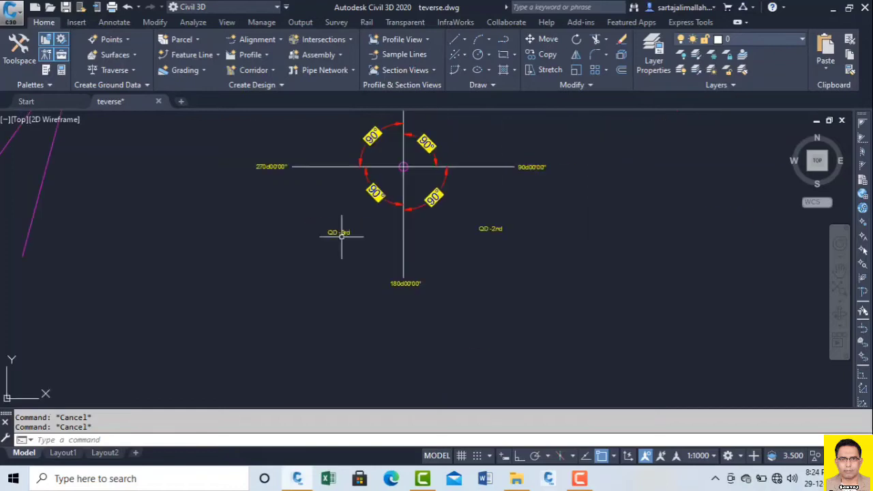
# - Examine the third quadrant and the bearing label at the west end of the horizontal axis
pyautogui.scroll(2, 409, 285)
pyautogui.scroll(3, 414, 284)
pyautogui.scroll(-5, 414, 285)
pyautogui.scroll(3, 259, 164)
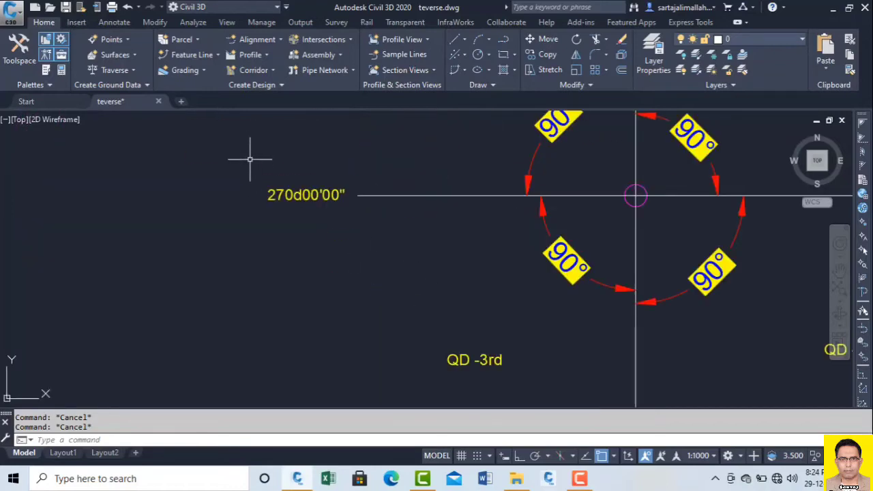
pyautogui.moveTo(335, 179); pyautogui.dragTo(293, 279, button='middle')
pyautogui.scroll(-4, 273, 277)
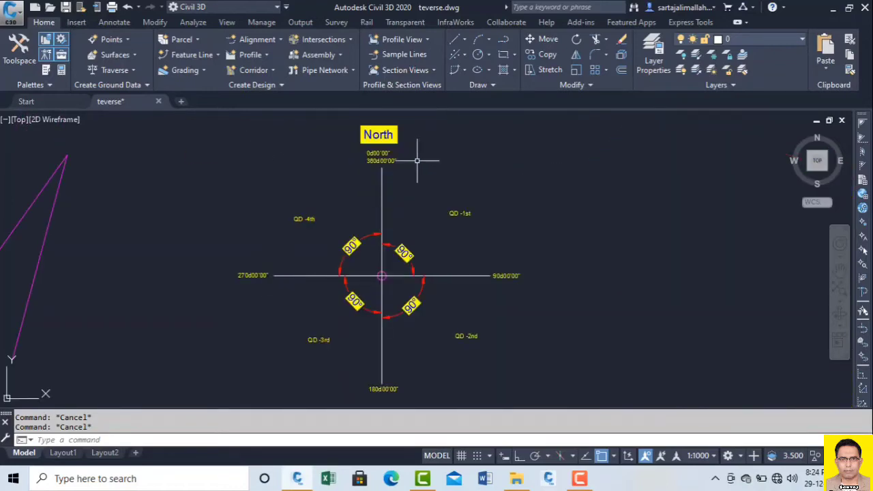
# - Inspect the full-circle bearing label under the North heading, where the fourth quadrant closes
pyautogui.scroll(2, 381, 164)
pyautogui.scroll(4, 379, 167)
pyautogui.scroll(-4, 381, 169)
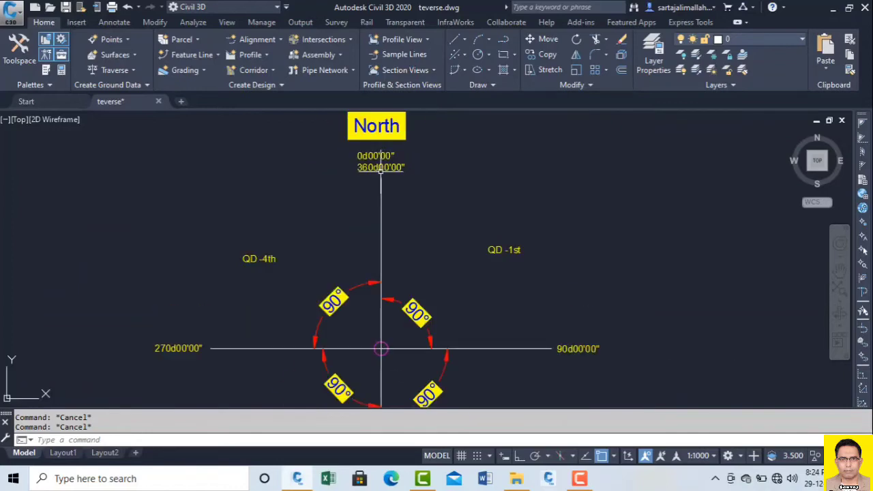
pyautogui.scroll(2, 249, 249)
pyautogui.scroll(2, 263, 255)
pyautogui.scroll(-4, 284, 203)
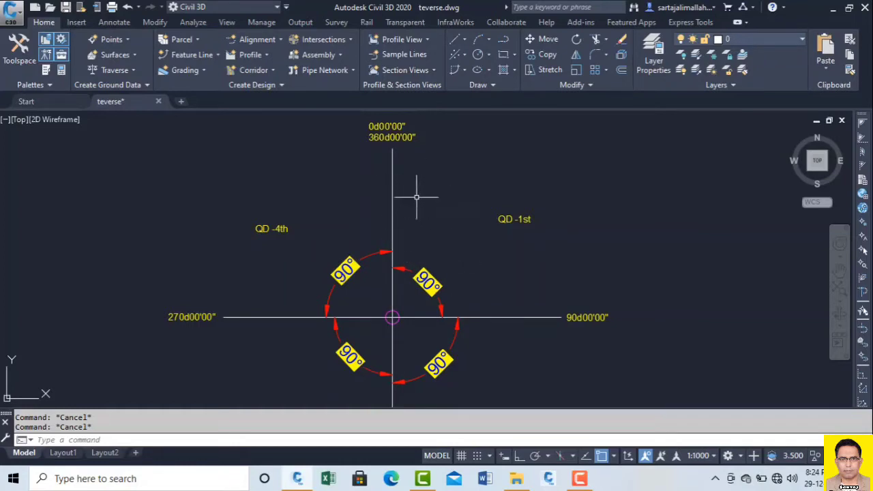
# - Display the available line-creation methods and examine the first quadrant of the bearing diagram alongside them
pyautogui.click(466, 39)
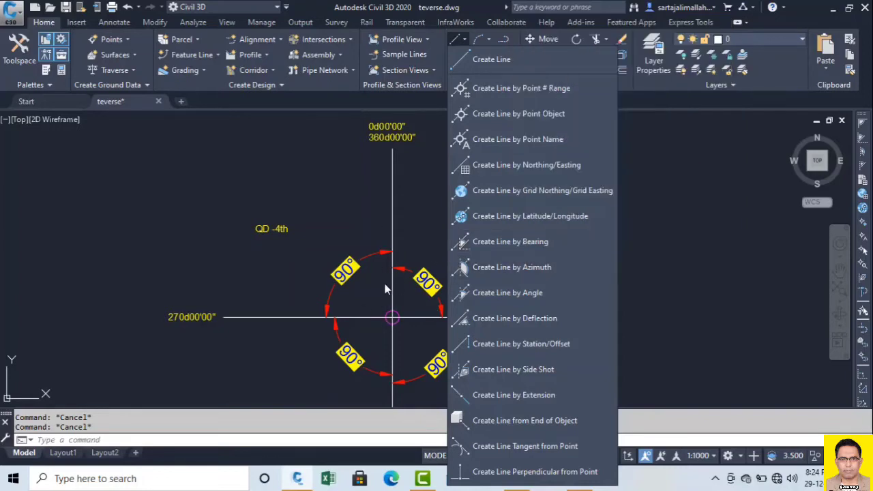
pyautogui.scroll(-2, 283, 230)
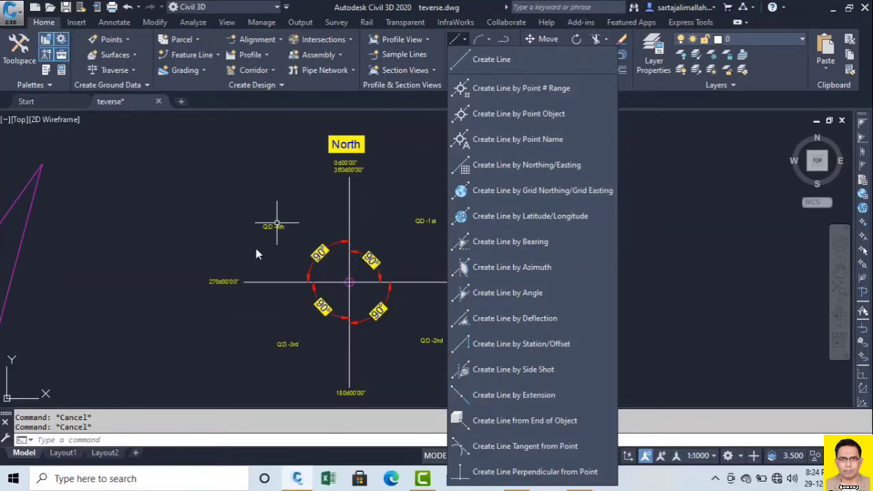
pyautogui.scroll(-3, 202, 227)
pyautogui.scroll(4, 272, 236)
pyautogui.scroll(3, 306, 217)
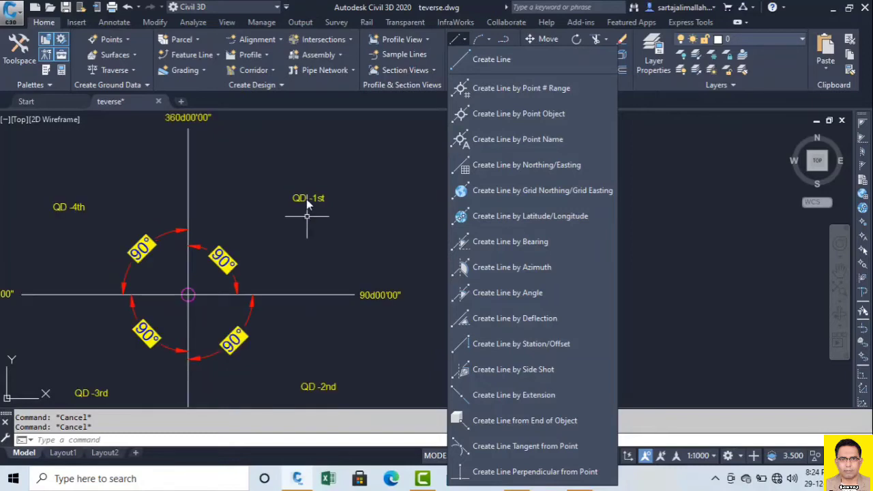
pyautogui.scroll(-2, 307, 199)
pyautogui.scroll(4, 339, 262)
pyautogui.scroll(-5, 341, 257)
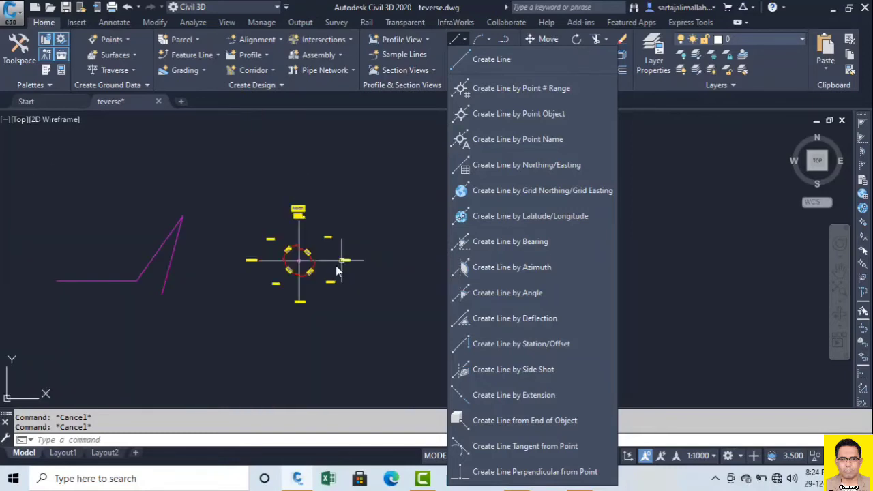
# - Examine the second and third quadrants and their bounding south and west bearing labels beside the line-creation methods
pyautogui.scroll(5, 303, 305)
pyautogui.scroll(-4, 300, 304)
pyautogui.scroll(5, 337, 268)
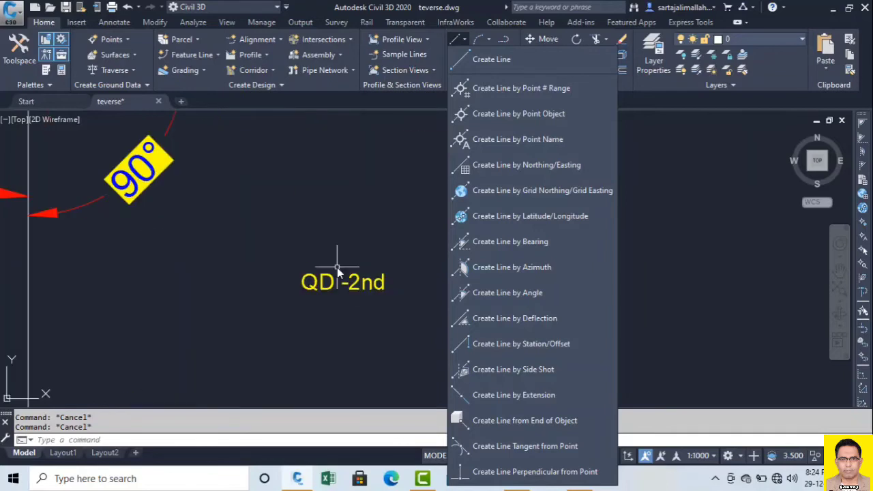
pyautogui.scroll(-5, 337, 267)
pyautogui.scroll(2, 251, 315)
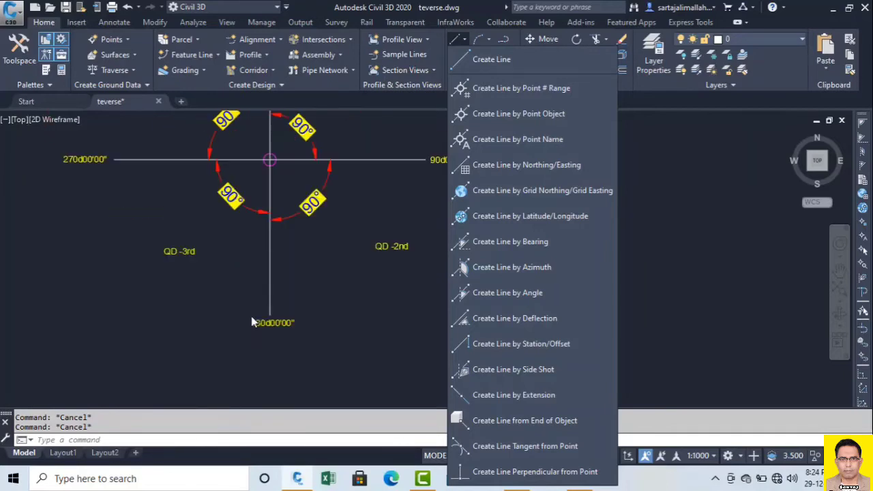
pyautogui.scroll(-3, 251, 316)
pyautogui.scroll(5, 180, 251)
pyautogui.scroll(-5, 184, 259)
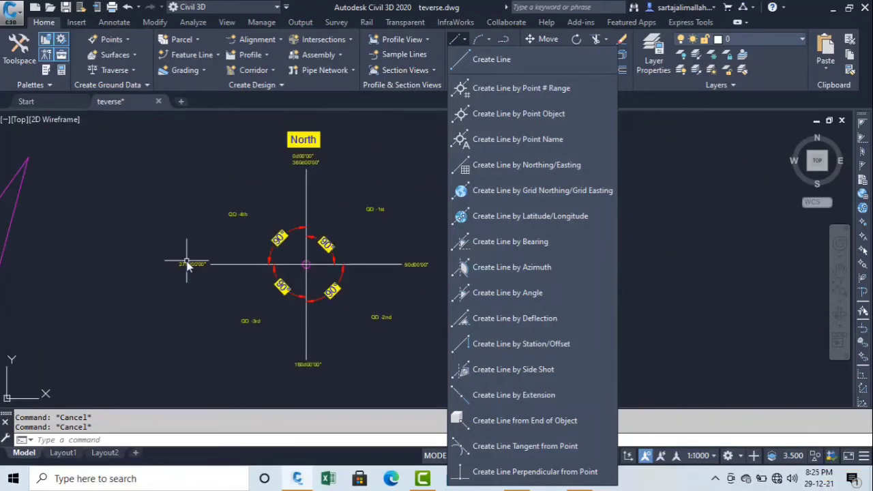
pyautogui.scroll(5, 251, 325)
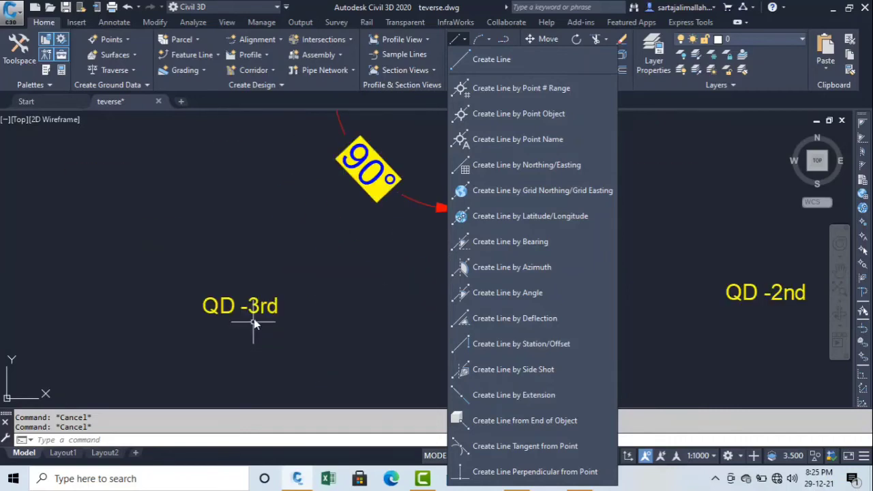
pyautogui.scroll(-5, 253, 324)
pyautogui.scroll(5, 199, 265)
pyautogui.scroll(-5, 193, 269)
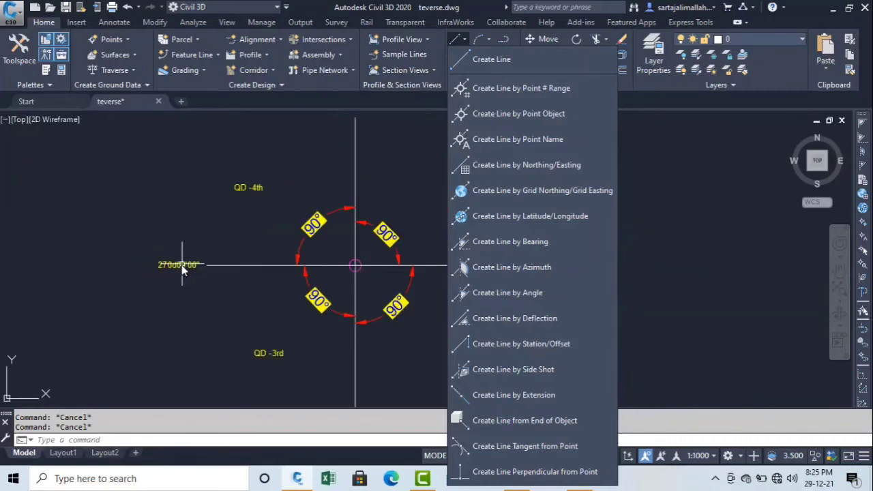
# - Examine the fourth quadrant between the west and north bearing labels, and the whole bearing diagram, beside the line-creation methods
pyautogui.scroll(-3, 296, 218)
pyautogui.scroll(6, 299, 213)
pyautogui.scroll(-2, 299, 212)
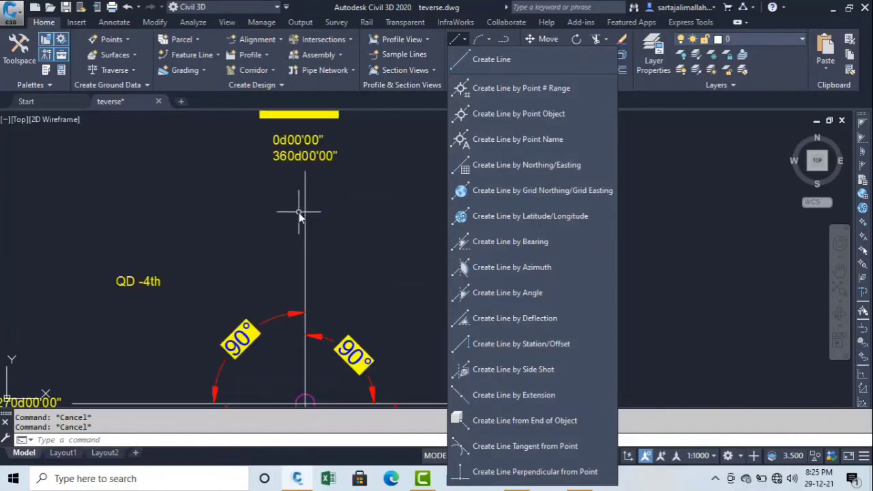
pyautogui.scroll(-4, 299, 212)
pyautogui.scroll(4, 247, 222)
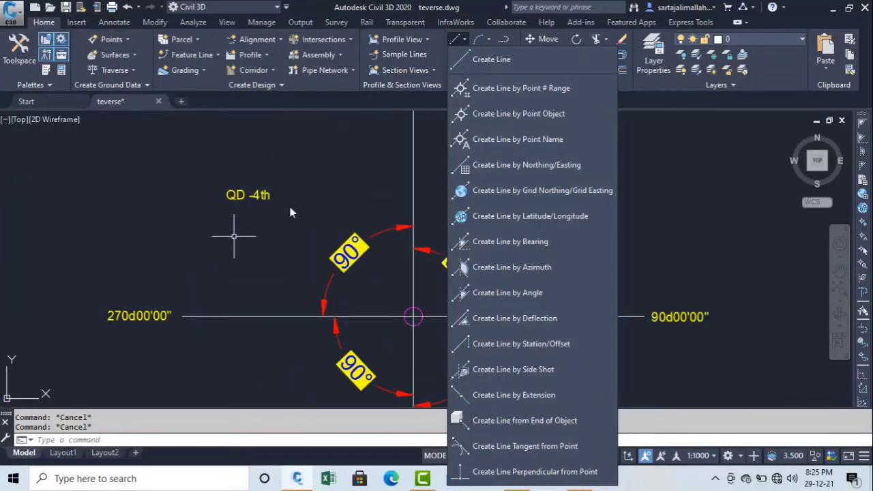
pyautogui.scroll(-4, 290, 213)
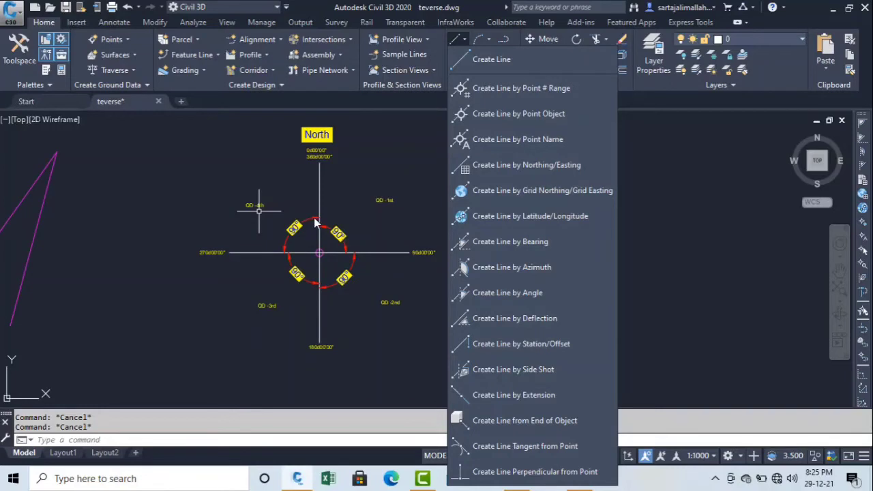
pyautogui.scroll(2, 375, 229)
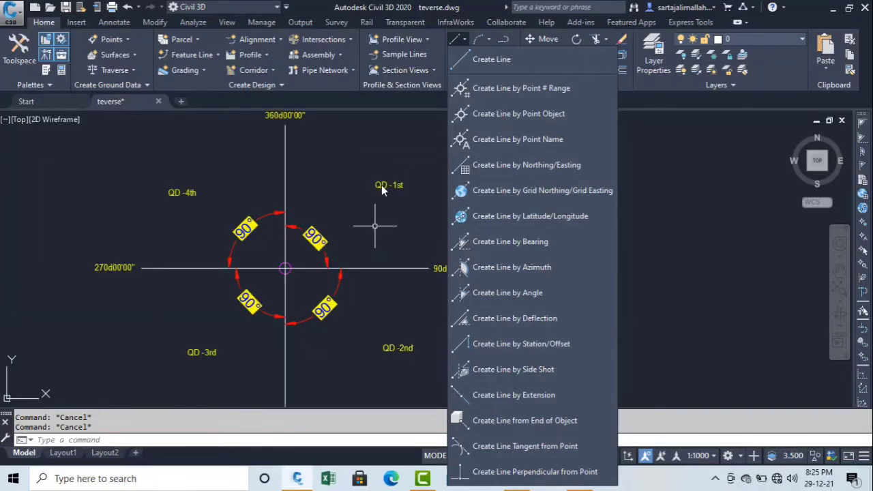
# - Start a line by bearing at the centre of the bearing diagram and choose quadrant 1 (NE)
pyautogui.click(505, 242)
pyautogui.scroll(3, 304, 273)
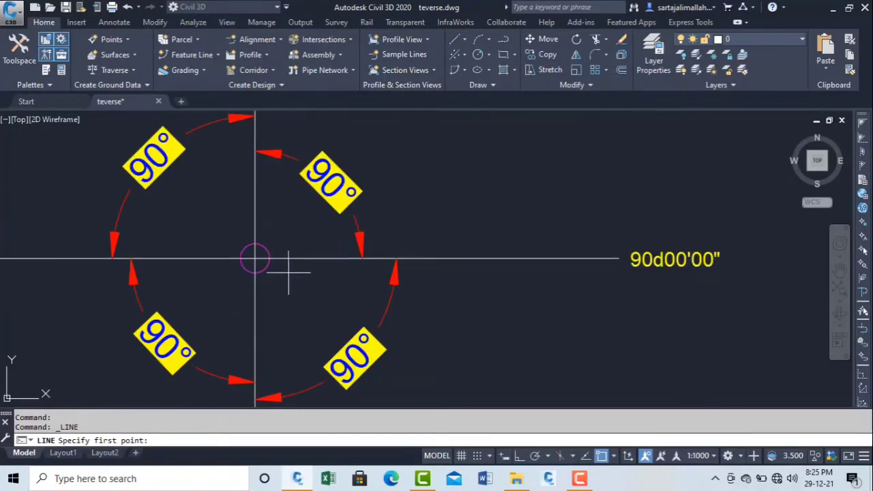
pyautogui.scroll(2, 254, 259)
pyautogui.click(254, 258)
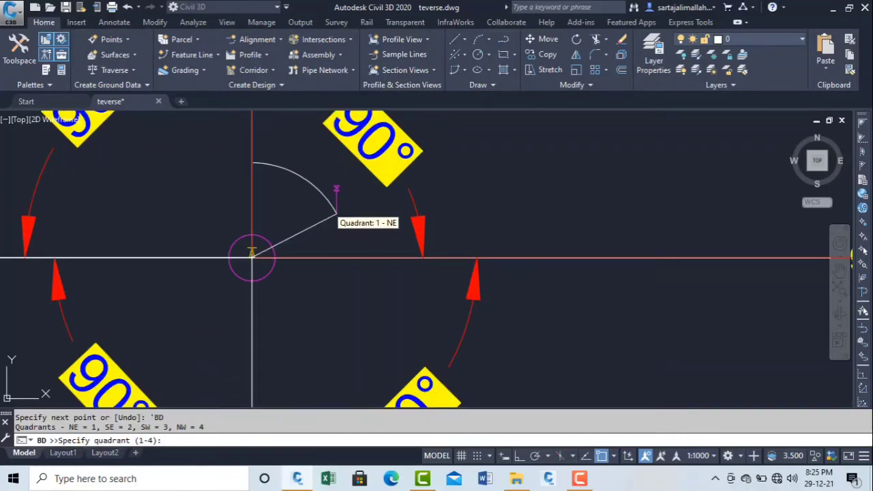
pyautogui.scroll(4, 240, 247)
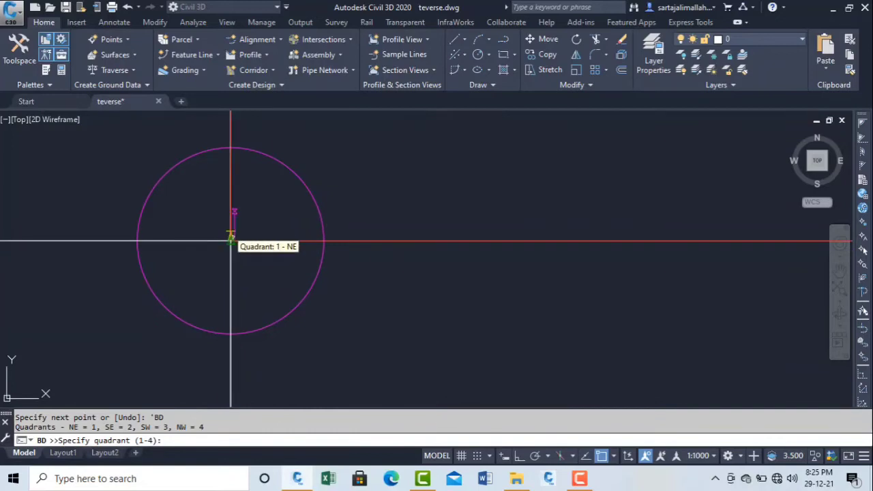
pyautogui.scroll(2, 231, 237)
pyautogui.scroll(-5, 304, 205)
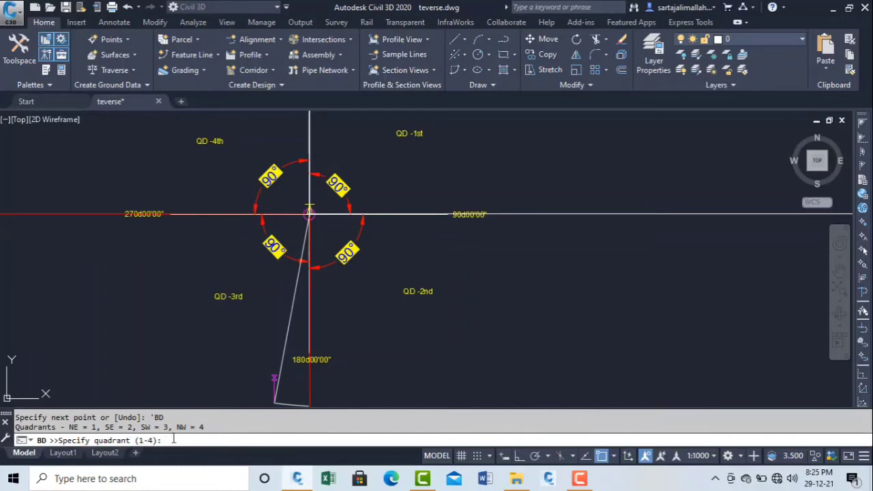
pyautogui.press('Return')
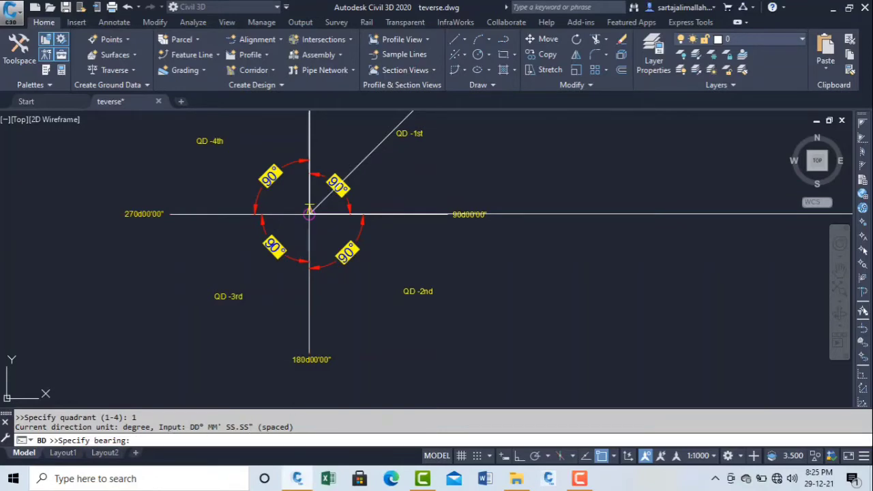
# - Give the first-quadrant line a bearing of 15d30'45" and a distance of 35
pyautogui.moveTo(255, 280); pyautogui.dragTo(237, 387, button='middle')
pyautogui.scroll(-2, 236, 387)
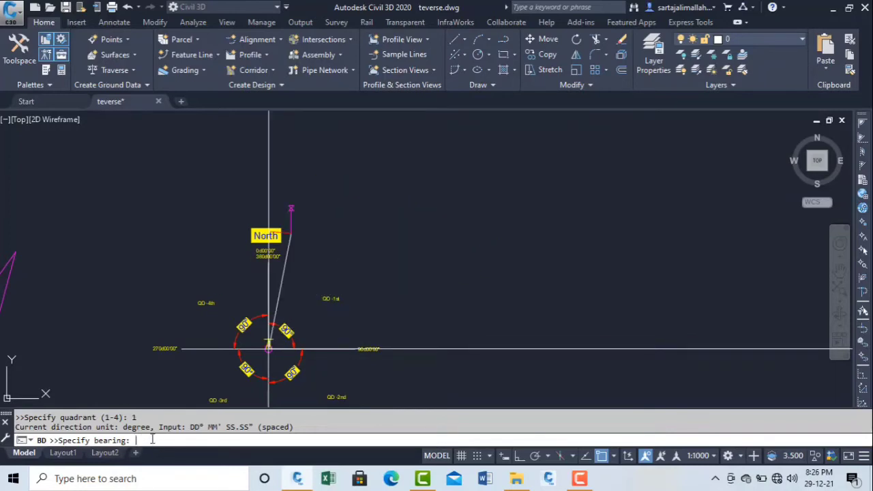
pyautogui.write('15d30\'45"')
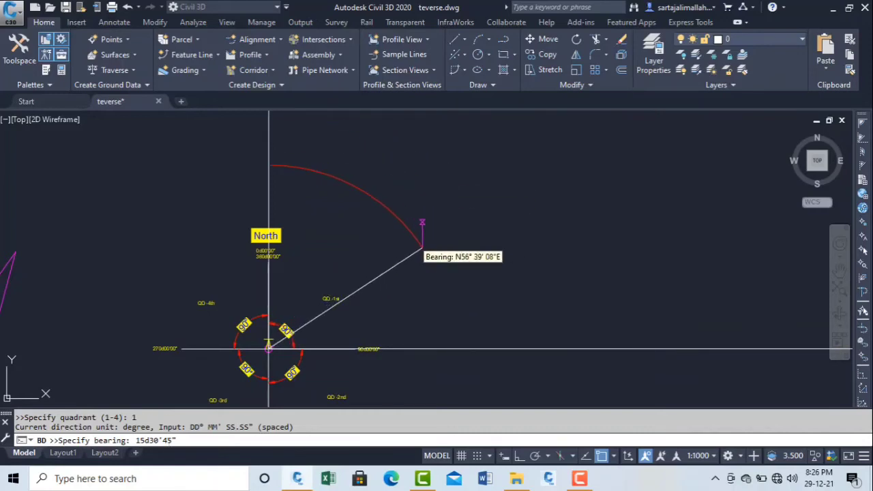
pyautogui.press('Return')
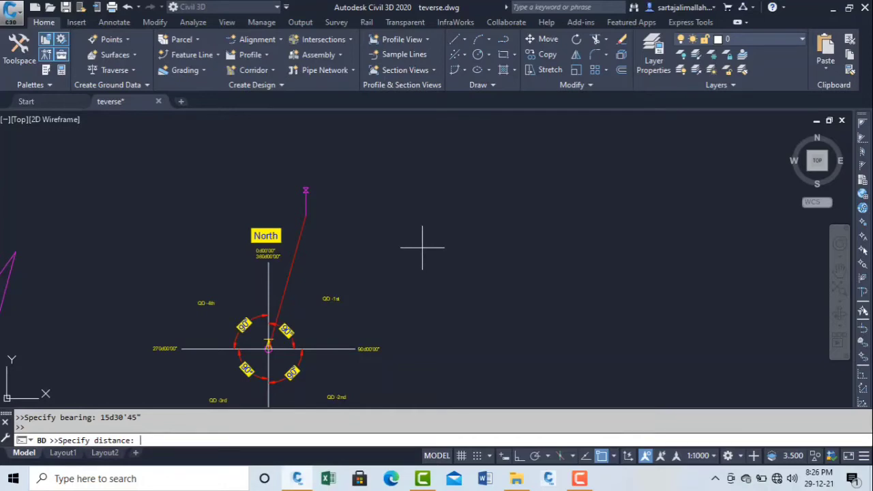
pyautogui.write('35')
pyautogui.press('Return')
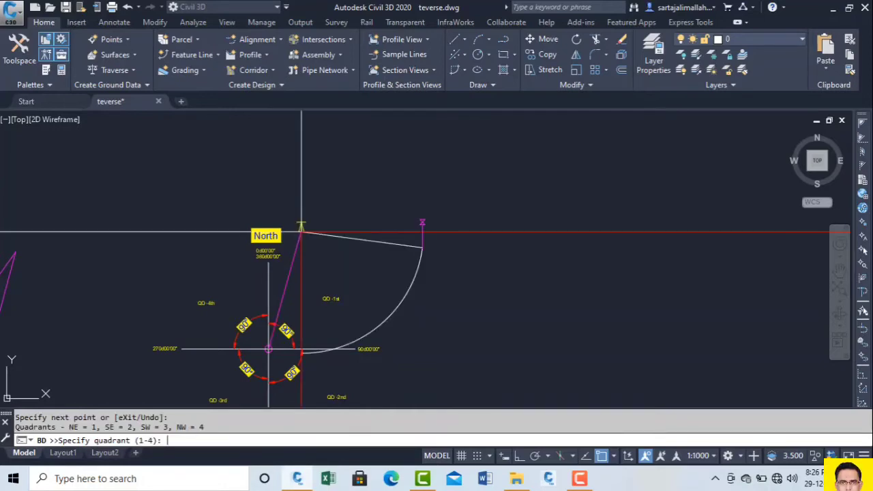
# - Examine the NE and SE quadrant previews at the far end of the first bearing line
pyautogui.scroll(5, 321, 232)
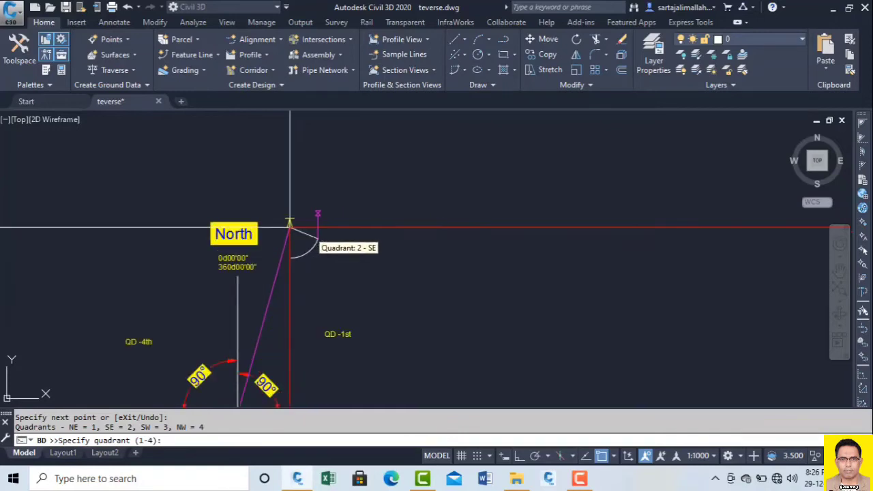
pyautogui.scroll(-2, 277, 212)
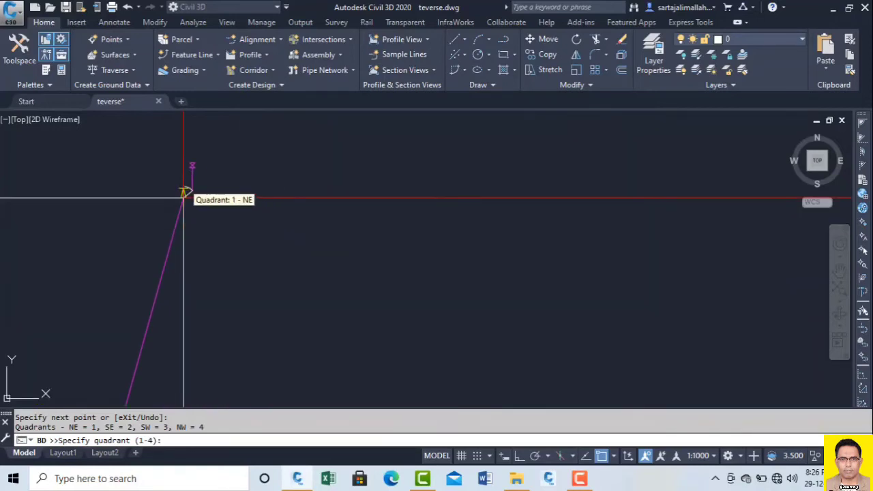
pyautogui.scroll(3, 215, 202)
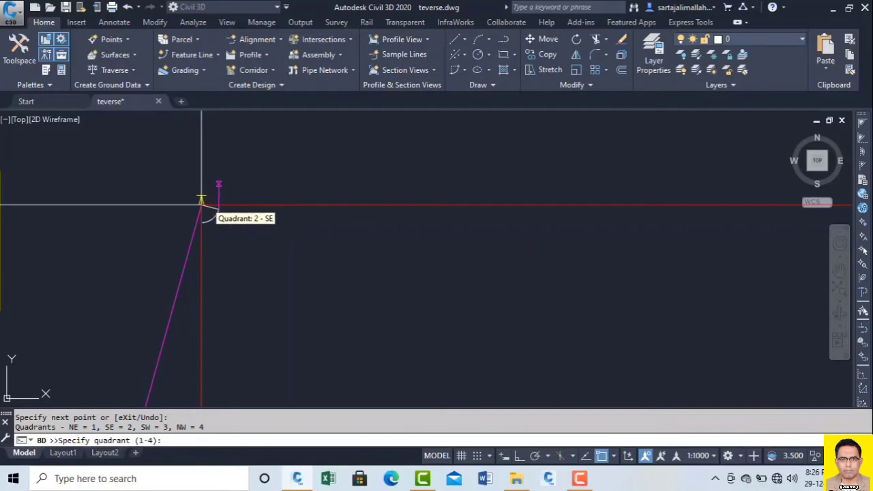
pyautogui.scroll(-2, 219, 205)
pyautogui.scroll(-2, 227, 210)
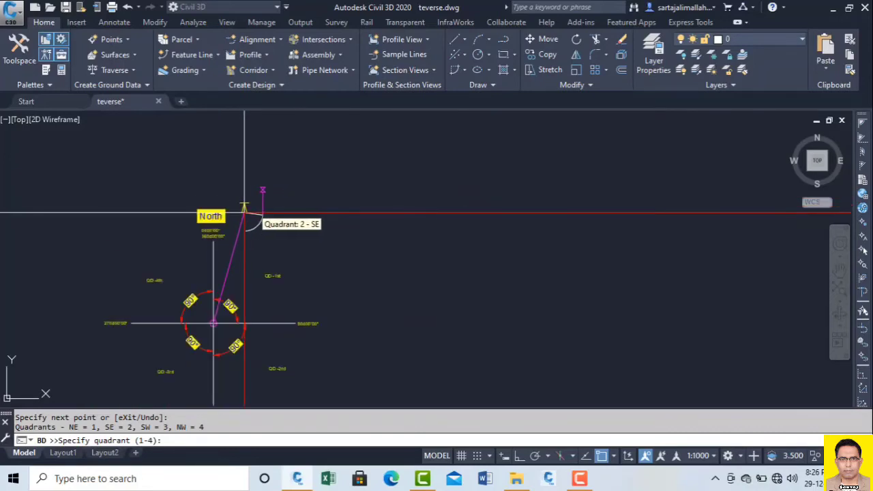
pyautogui.scroll(3, 243, 210)
pyautogui.scroll(-3, 225, 201)
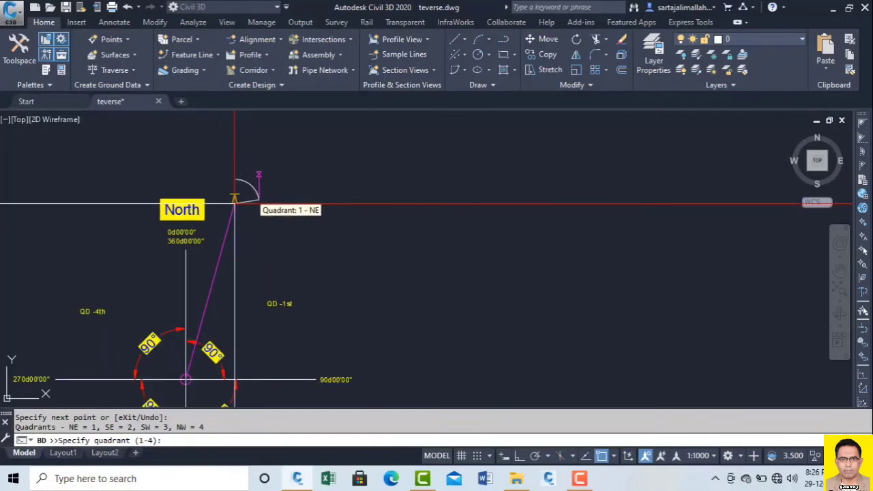
pyautogui.scroll(3, 230, 204)
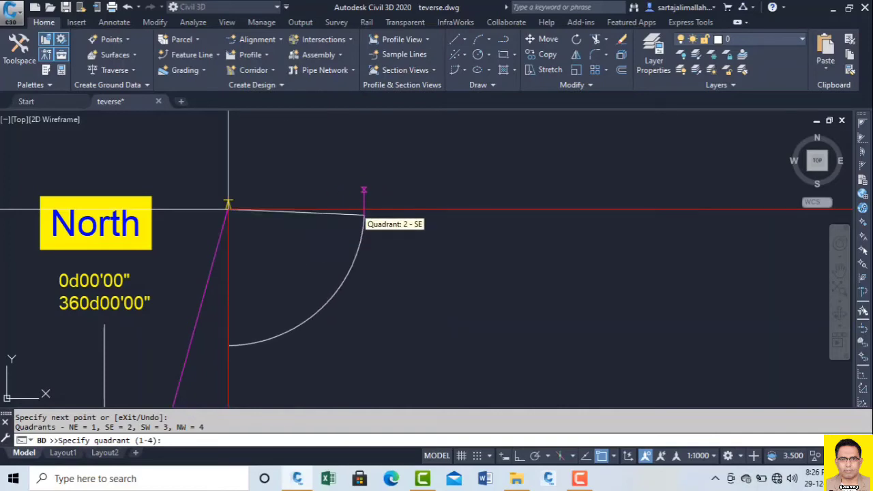
pyautogui.scroll(-5, 346, 196)
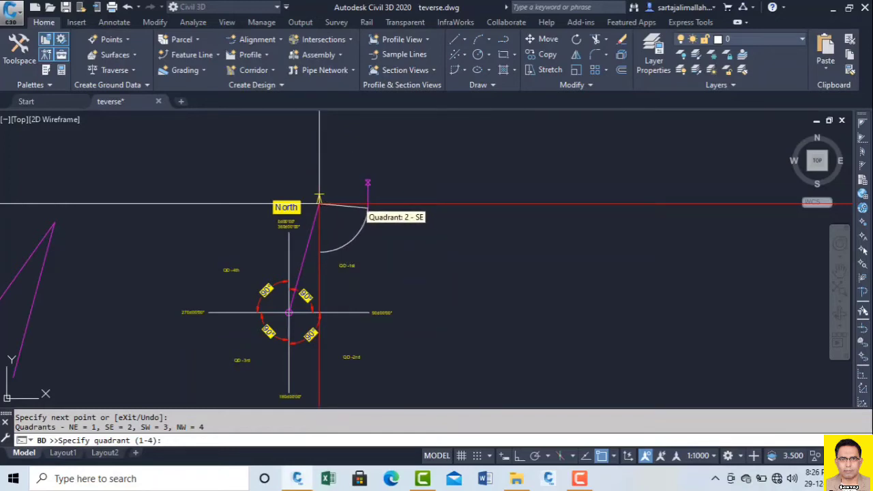
pyautogui.scroll(5, 320, 201)
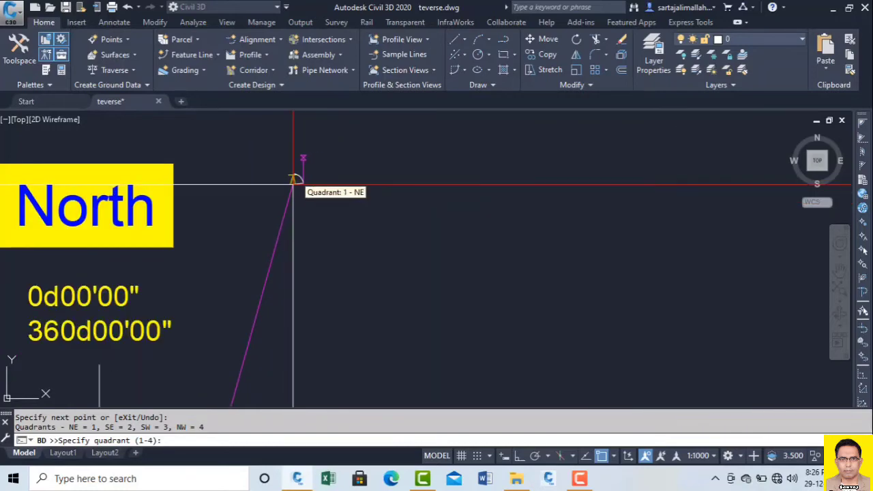
pyautogui.scroll(-4, 300, 185)
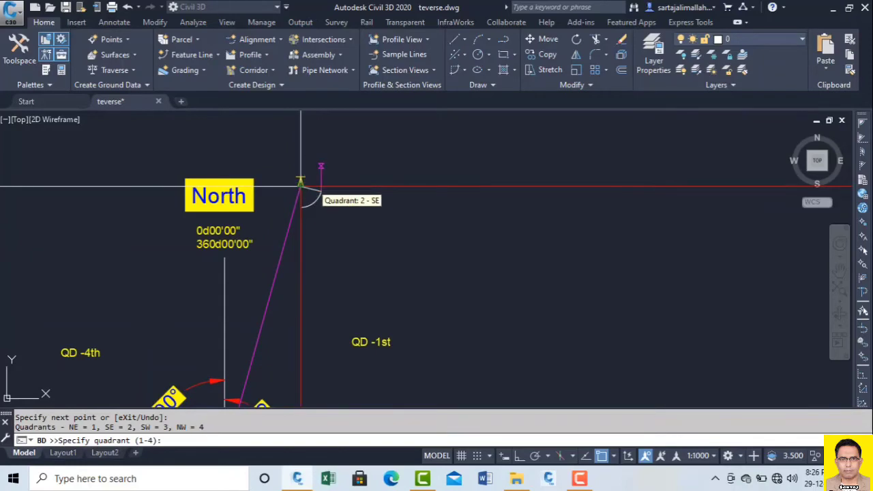
pyautogui.scroll(-2, 302, 184)
pyautogui.scroll(6, 295, 182)
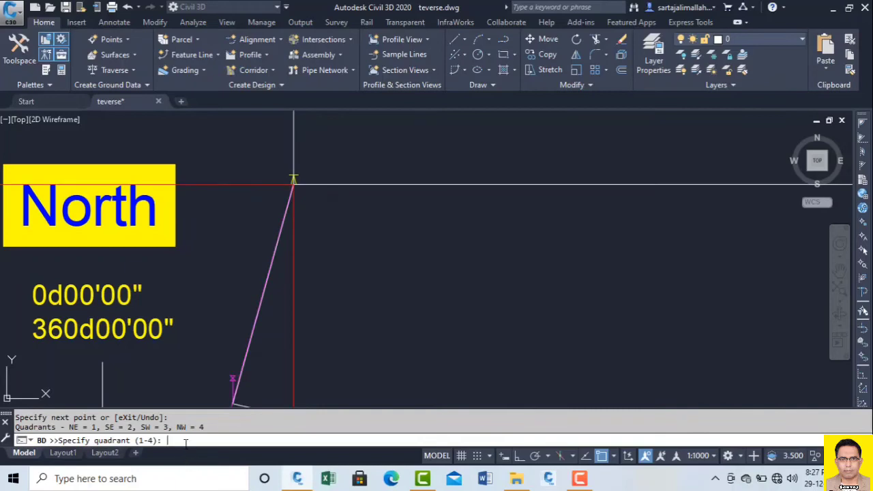
# - Continue from the first line's end with a quadrant 2 (SE) line at bearing 15d30'45", extending beyond the diagram's south end
pyautogui.scroll(-3, 334, 174)
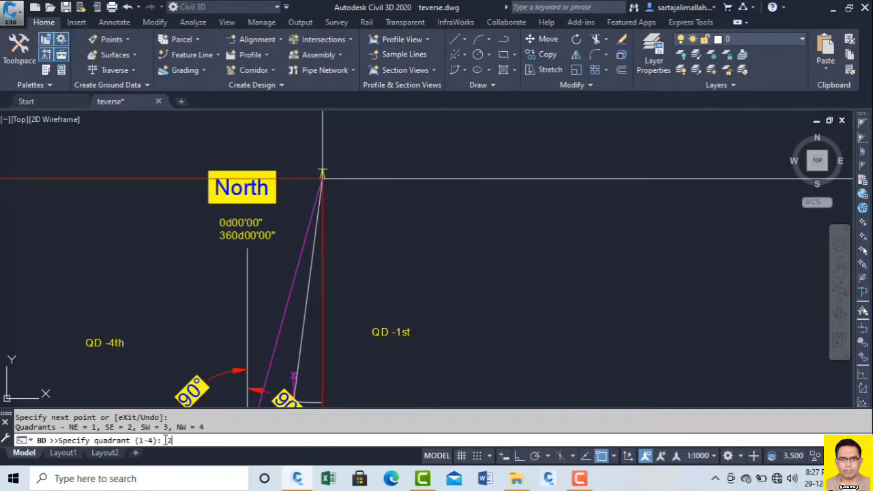
pyautogui.press('Return')
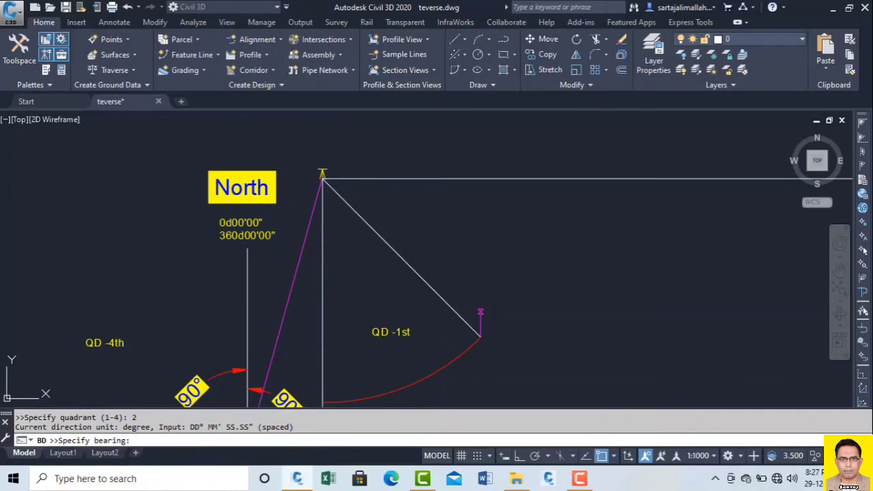
pyautogui.scroll(-3, 322, 176)
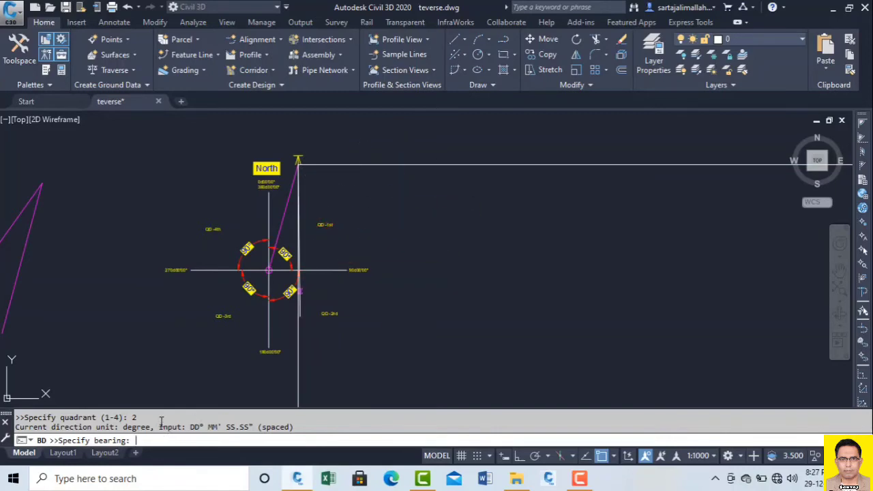
pyautogui.write('15d30\'45"')
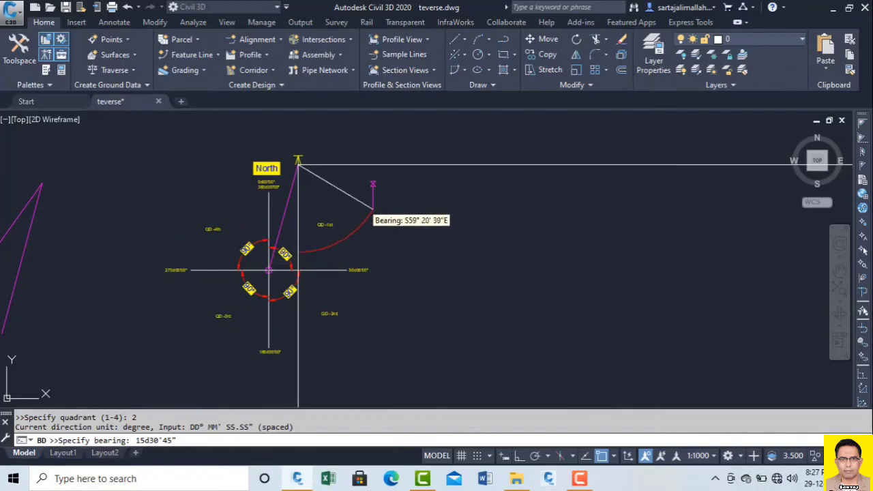
pyautogui.press('Return')
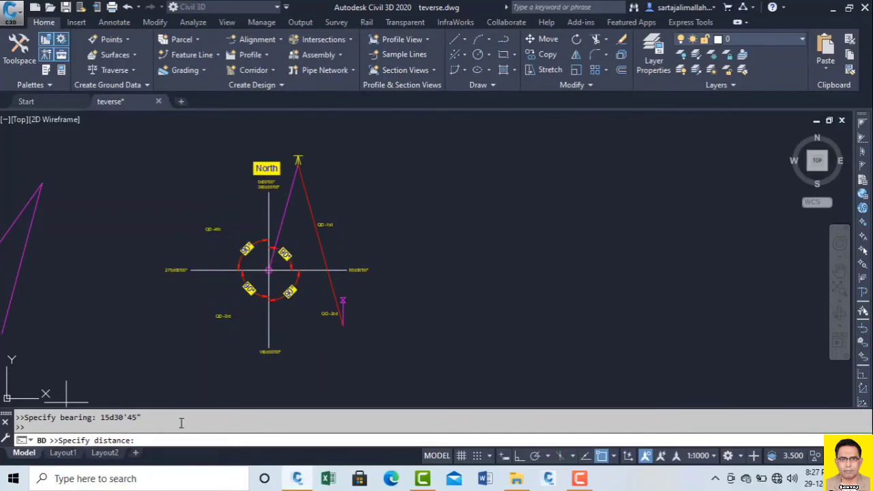
pyautogui.write('10')
pyautogui.press('Return')
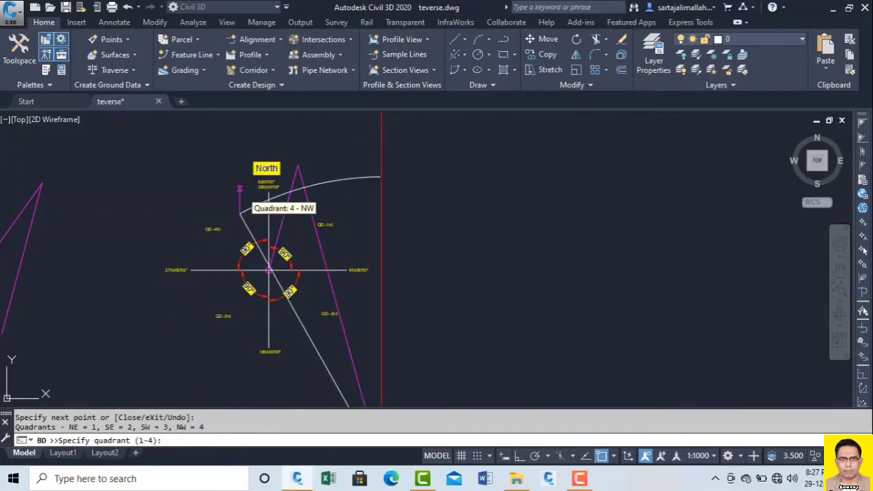
# - Examine the two connected bearing lines against the diagram and the quadrant previews at the second line's end
pyautogui.scroll(-3, 308, 139)
pyautogui.scroll(3, 320, 233)
pyautogui.scroll(-3, 301, 191)
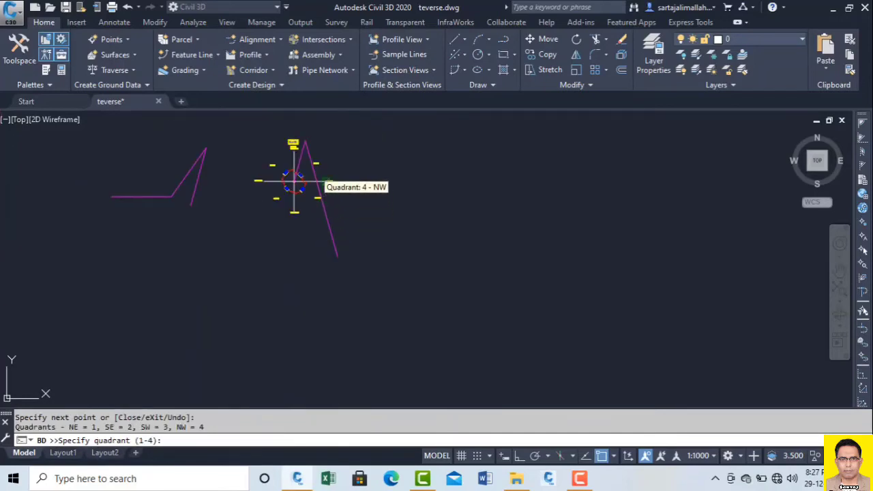
pyautogui.scroll(5, 290, 177)
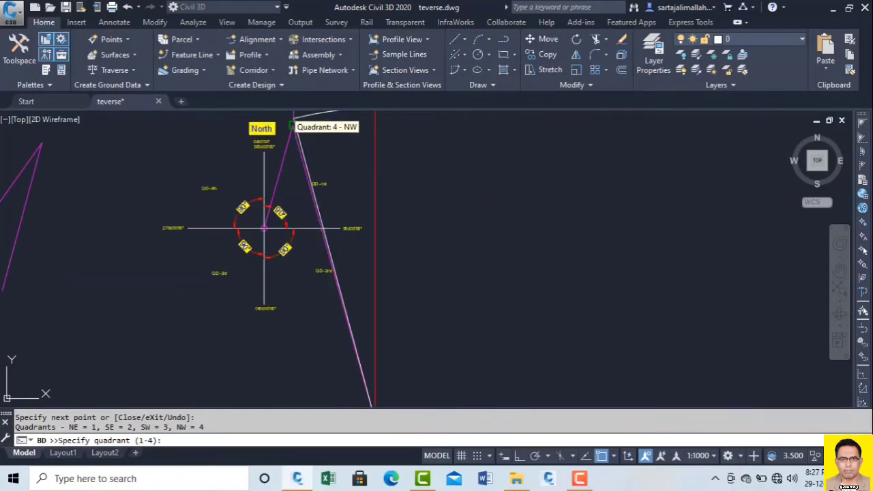
pyautogui.scroll(-1, 288, 183)
pyautogui.scroll(4, 286, 178)
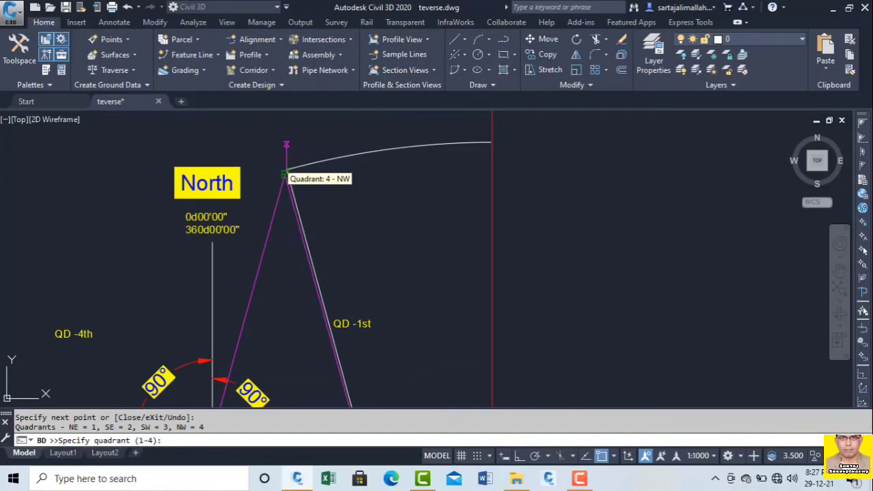
pyautogui.scroll(-2, 285, 175)
pyautogui.scroll(-4, 329, 200)
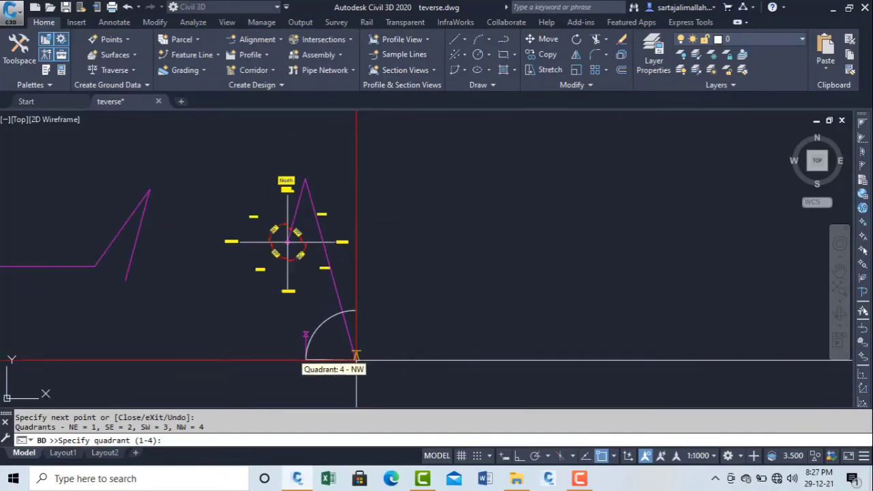
pyautogui.scroll(-2, 357, 356)
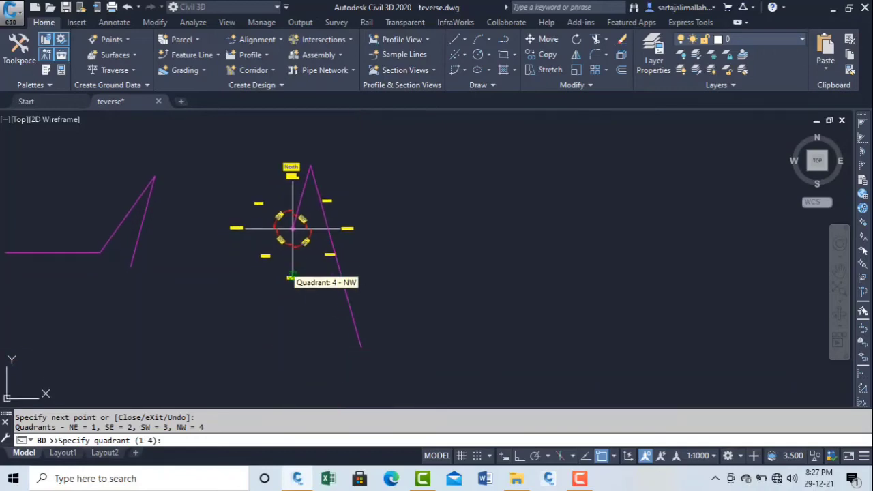
pyautogui.moveTo(266, 373); pyautogui.dragTo(276, 302, button='middle')
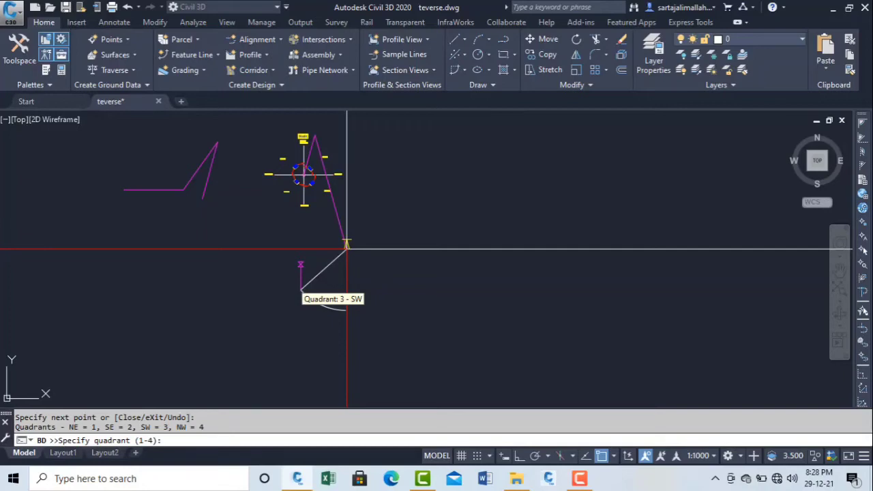
# - Examine the SW and NW quadrant previews at the second line's end against the diagram's third quadrant
pyautogui.scroll(4, 300, 290)
pyautogui.scroll(-6, 294, 294)
pyautogui.scroll(8, 284, 233)
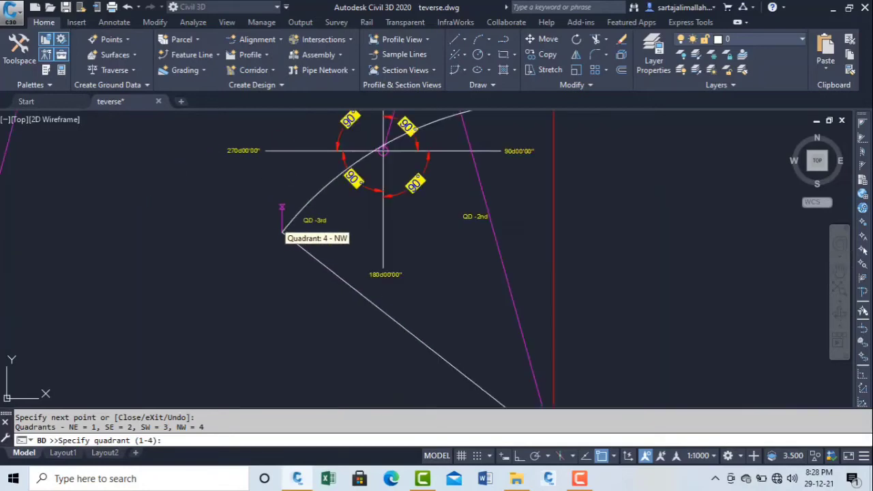
pyautogui.scroll(3, 374, 272)
pyautogui.scroll(-3, 374, 272)
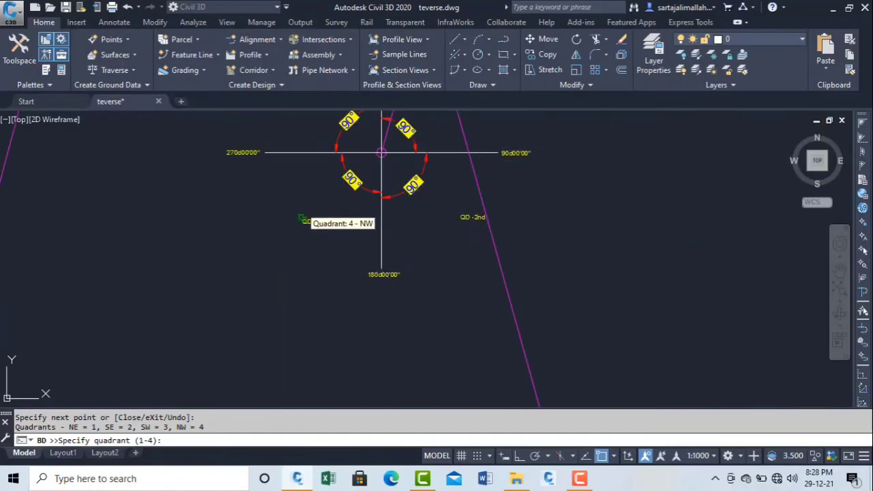
pyautogui.scroll(3, 293, 217)
pyautogui.scroll(-8, 338, 239)
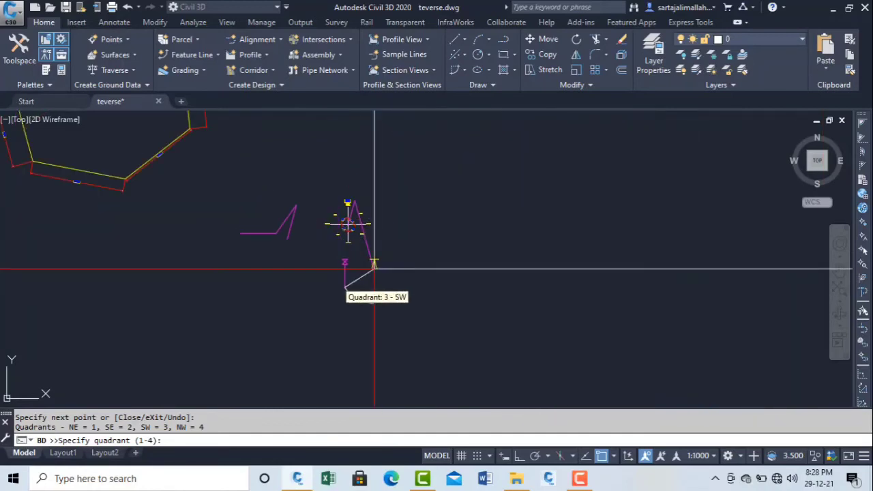
pyautogui.scroll(5, 374, 268)
pyautogui.scroll(4, 452, 246)
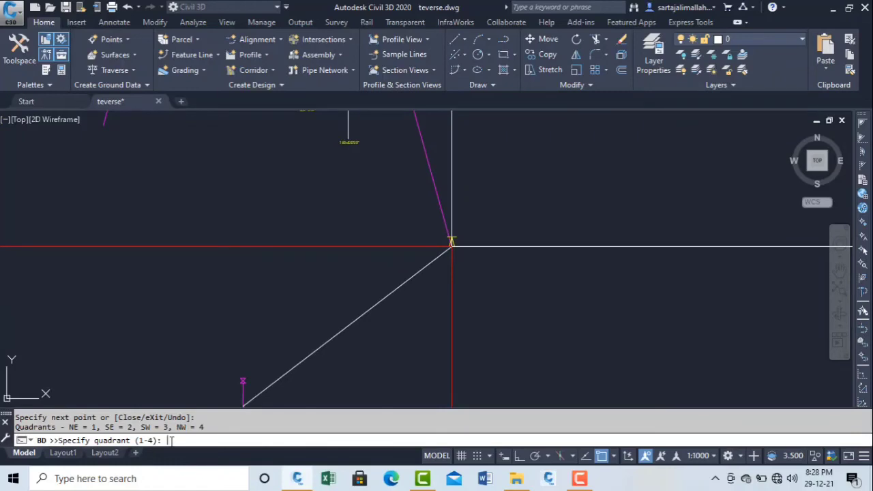
pyautogui.press('Return')
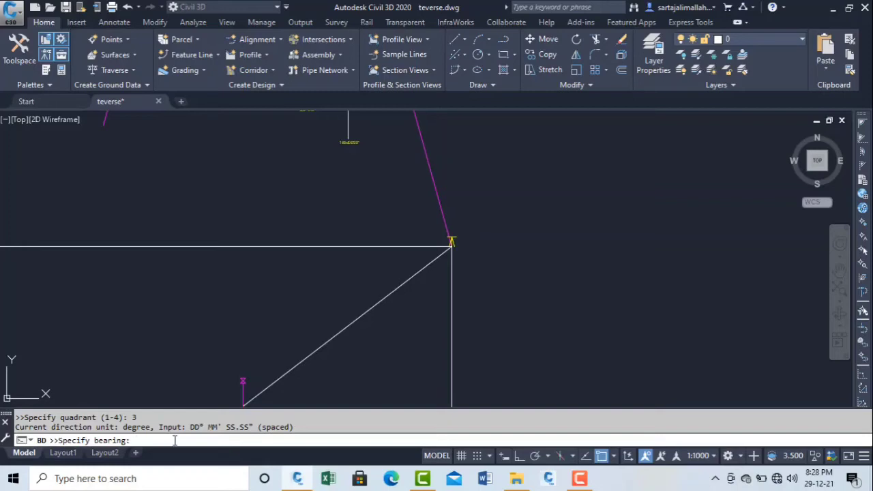
pyautogui.hotkey('ctrl', 'v')
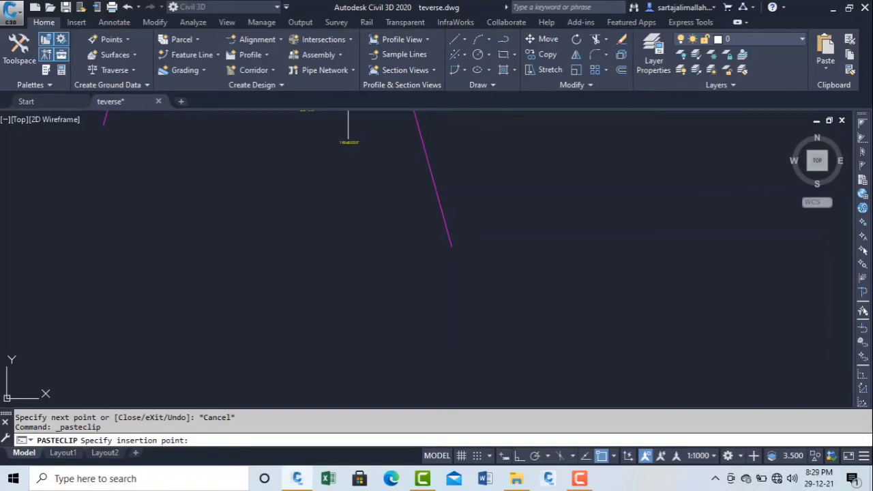
pyautogui.press('Escape')
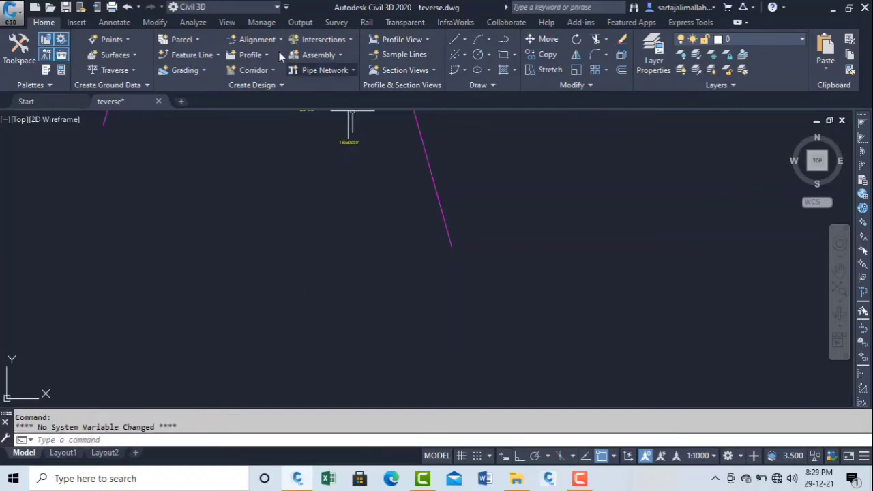
pyautogui.click(579, 478)
pyautogui.click(827, 426)
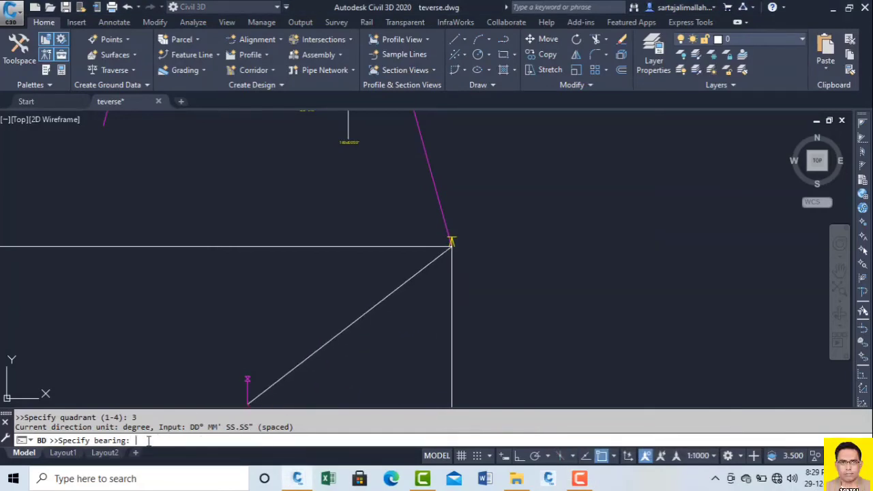
# - Continue from the second line's end with a quadrant 3 (SW) line at bearing 15d30'45" and distance 35
pyautogui.write('15d30\'45"')
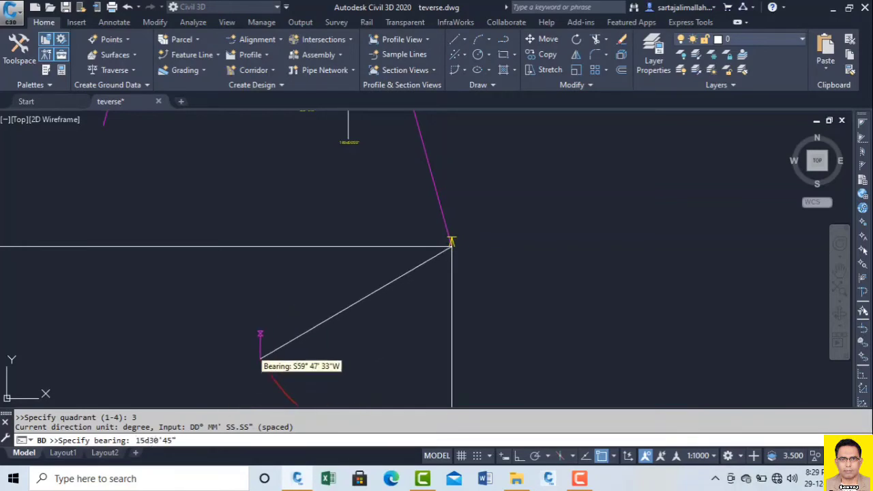
pyautogui.scroll(-3, 266, 306)
pyautogui.scroll(-2, 342, 353)
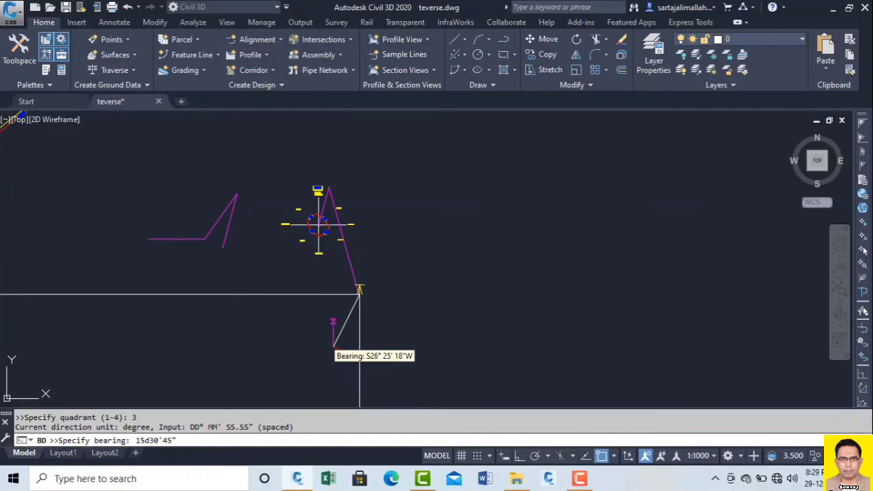
pyautogui.press('Return')
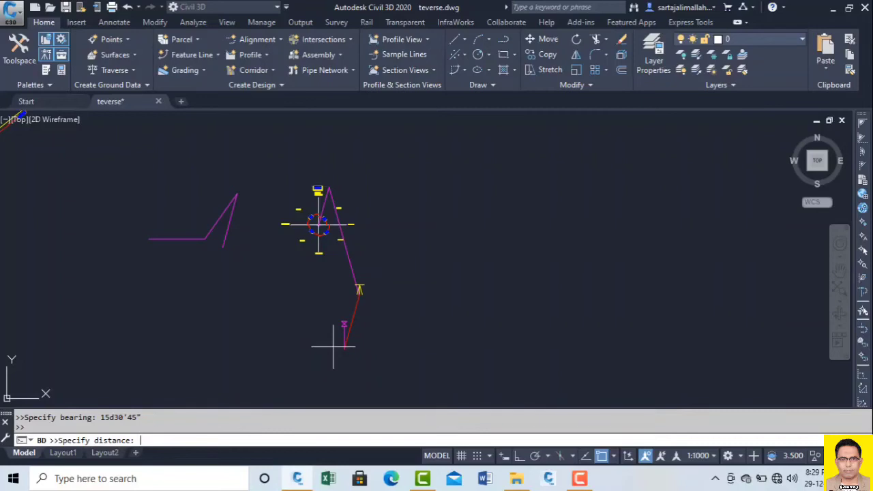
pyautogui.write('35')
pyautogui.press('Return')
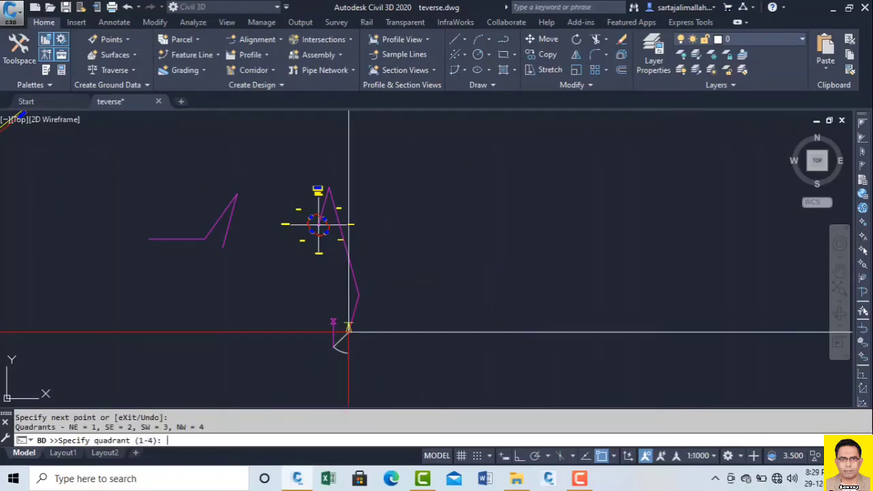
pyautogui.scroll(2, 349, 332)
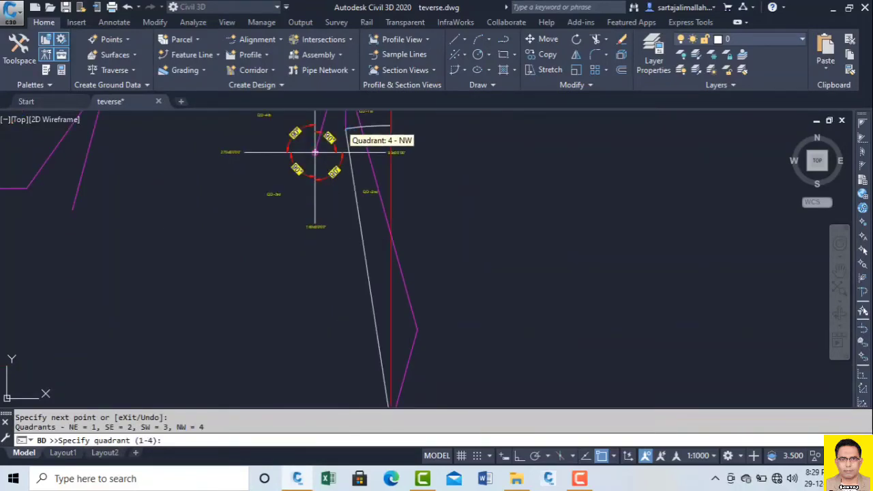
pyautogui.scroll(-2, 344, 133)
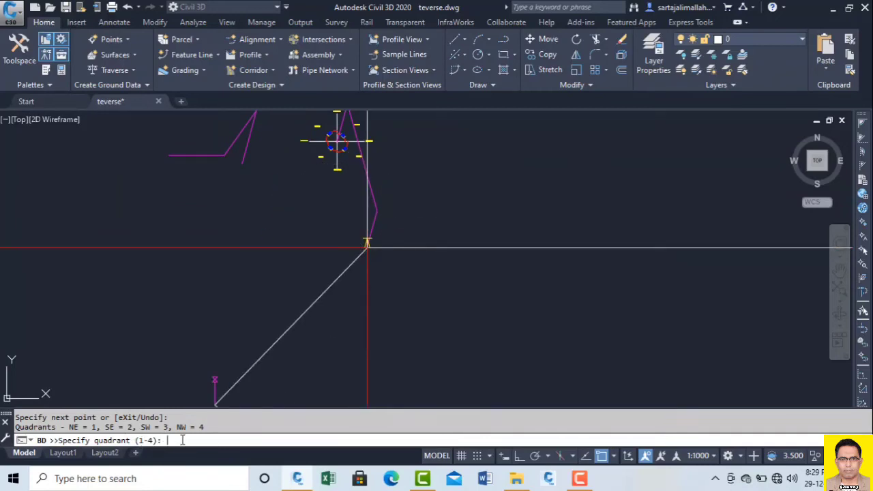
pyautogui.write('4')
pyautogui.press('Return')
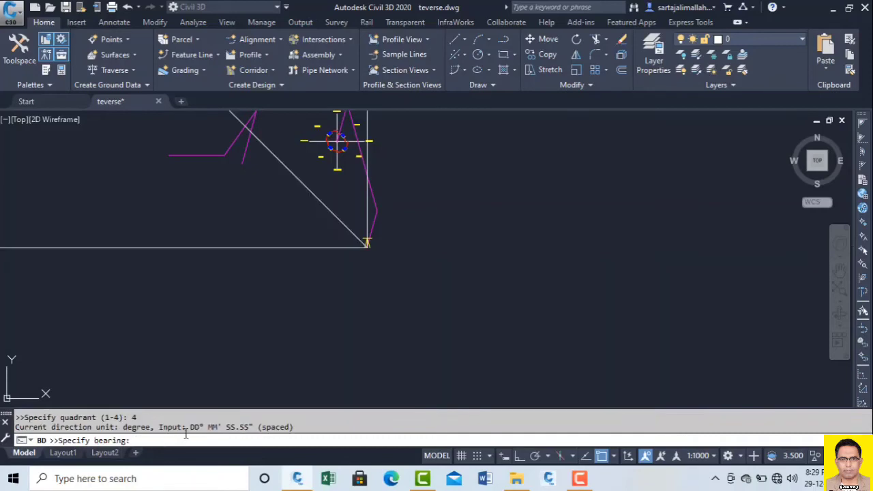
pyautogui.scroll(-3, 342, 230)
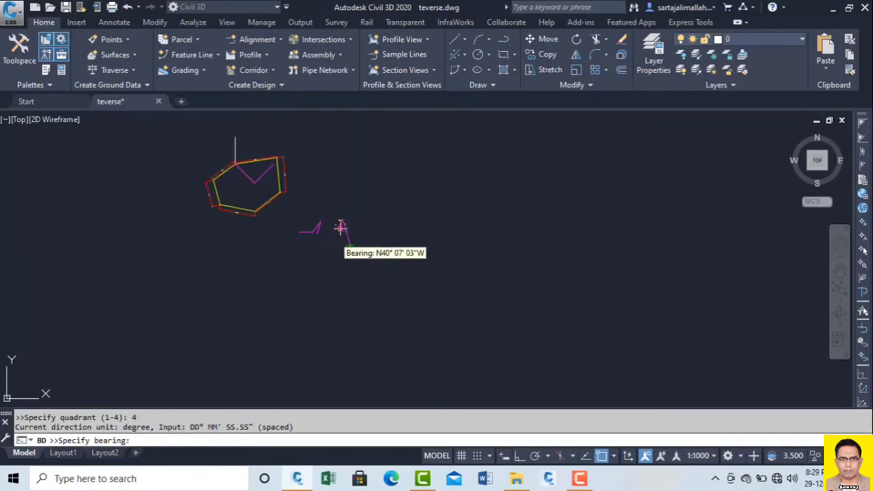
pyautogui.scroll(3, 335, 230)
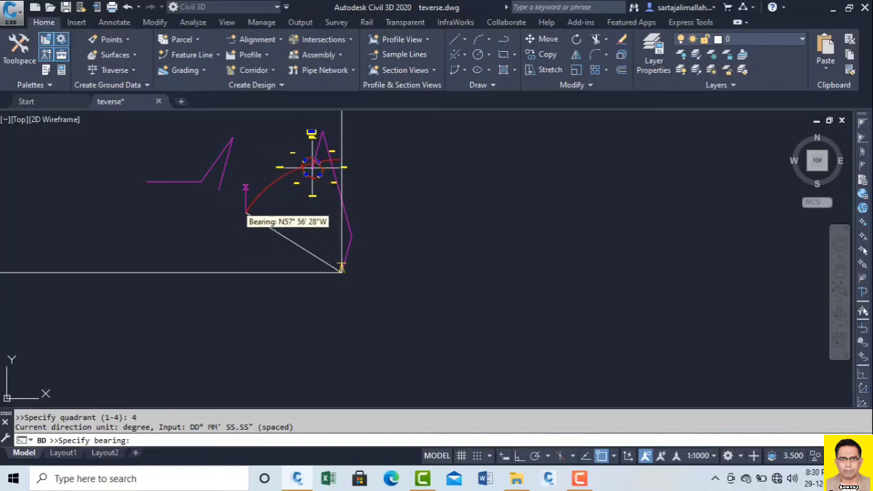
pyautogui.hotkey('ctrl', 'v')
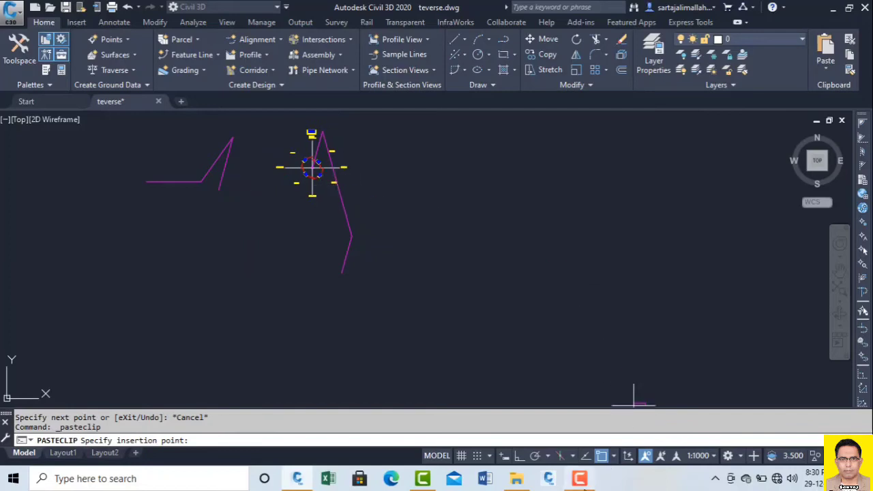
pyautogui.click(579, 480)
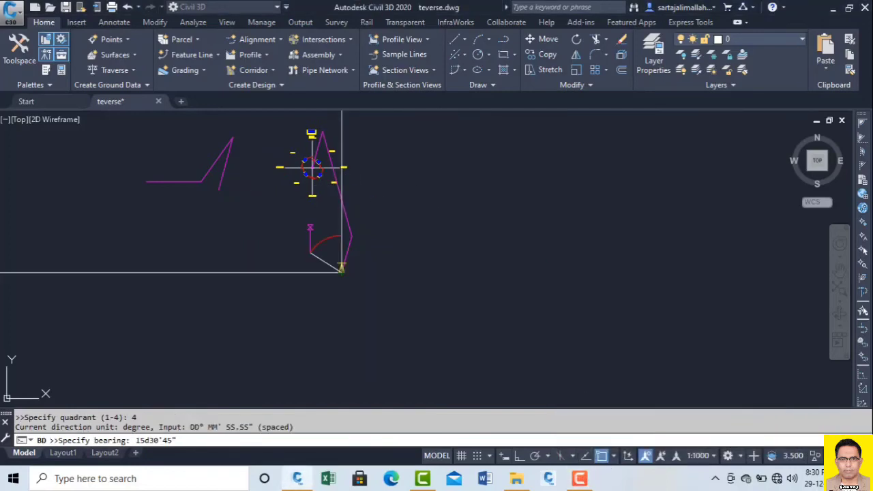
# - Continue from the third line's end with a quadrant 4 (NW) line at bearing 15d30'45" and distance 50
pyautogui.scroll(10, 312, 167)
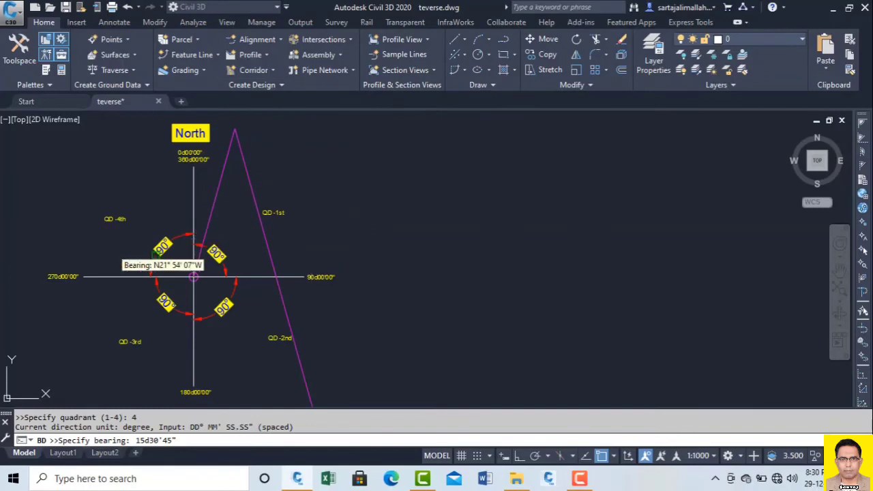
pyautogui.scroll(-2, 69, 293)
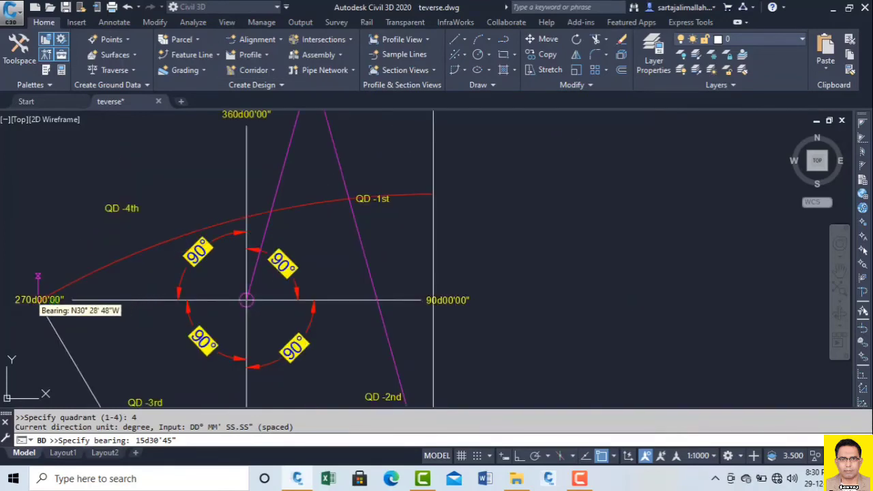
pyautogui.scroll(-2, 38, 300)
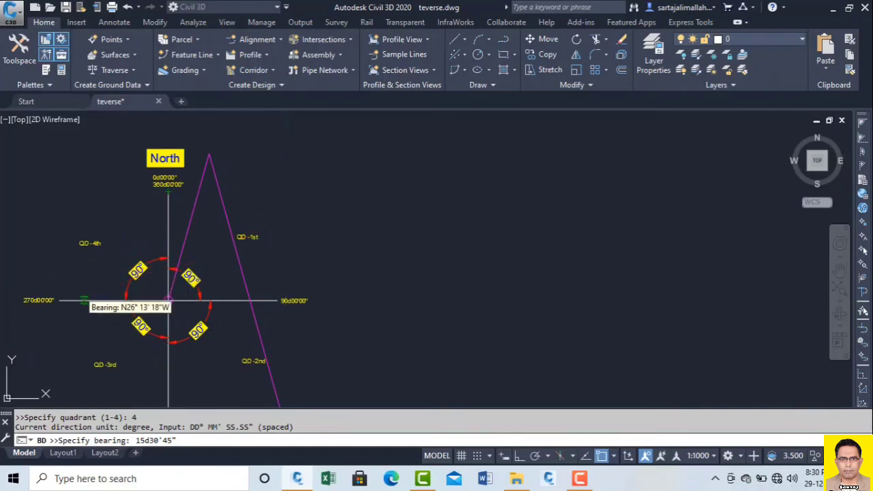
pyautogui.scroll(-3, 178, 218)
pyautogui.scroll(4, 196, 281)
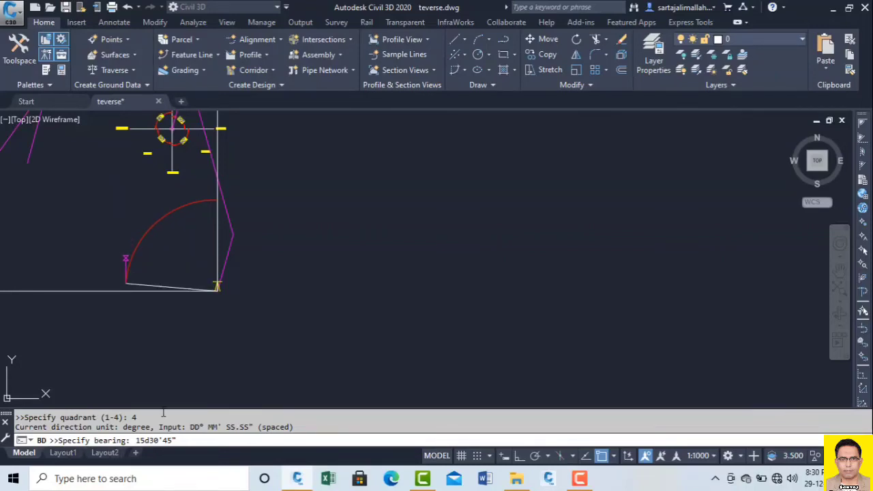
pyautogui.press('Return')
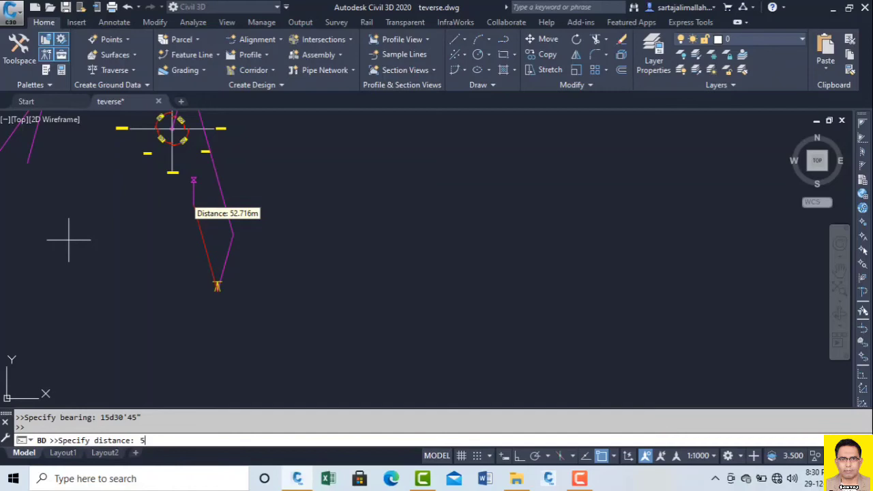
pyautogui.write('0')
pyautogui.press('Return')
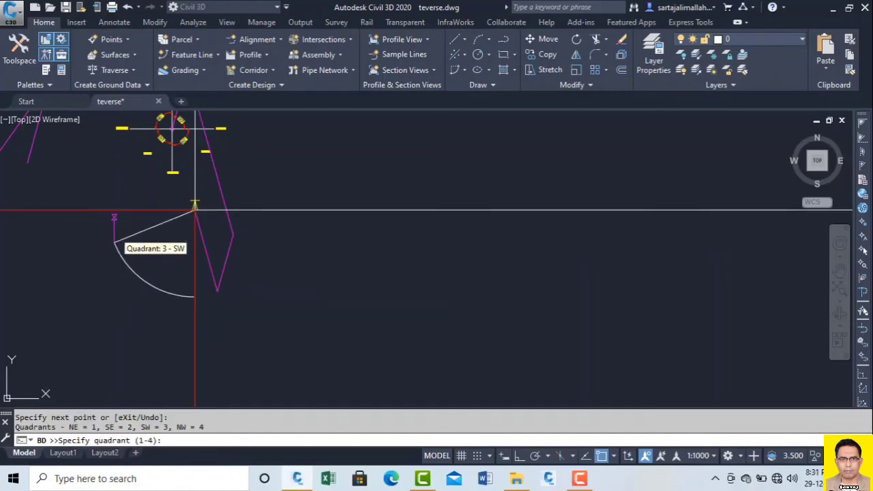
# - Examine the four connected bearing lines against the quadrant diagram and end the line command
pyautogui.moveTo(188, 173); pyautogui.dragTo(192, 233, button='middle')
pyautogui.scroll(1, 191, 233)
pyautogui.scroll(-2, 193, 230)
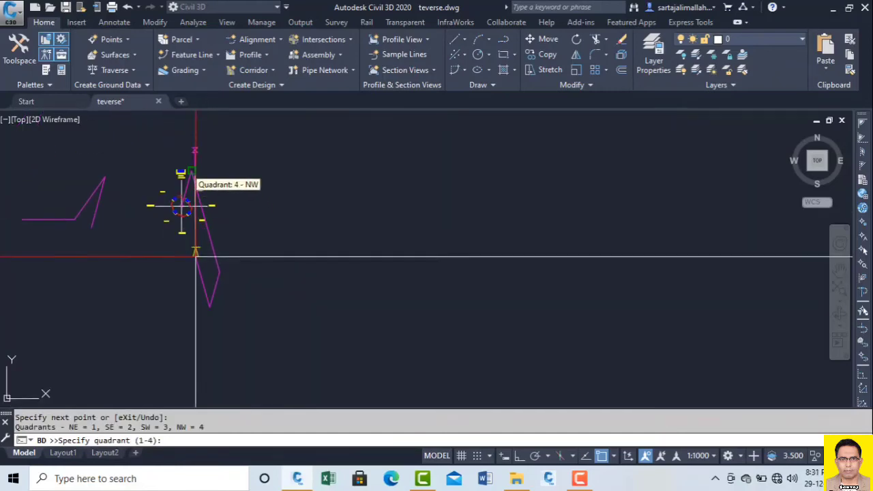
pyautogui.scroll(3, 187, 137)
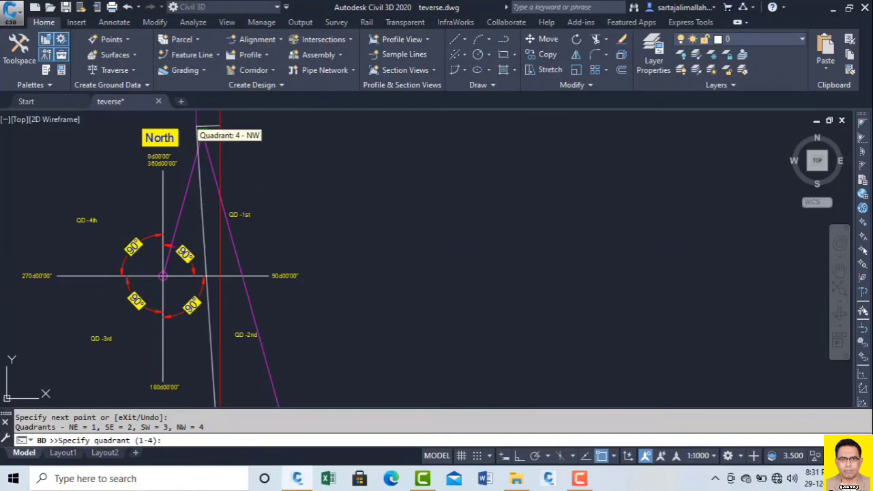
pyautogui.scroll(-3, 232, 225)
pyautogui.scroll(3, 244, 257)
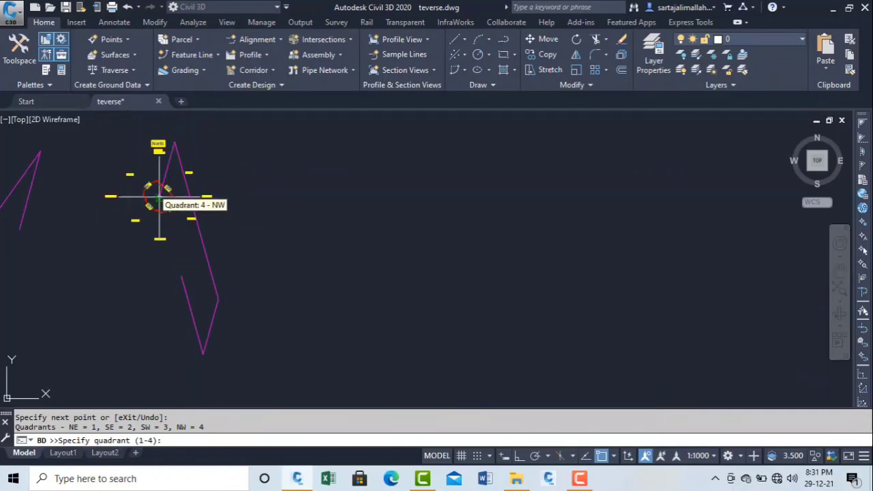
pyautogui.scroll(3, 170, 194)
pyautogui.moveTo(156, 187); pyautogui.dragTo(250, 219, button='middle')
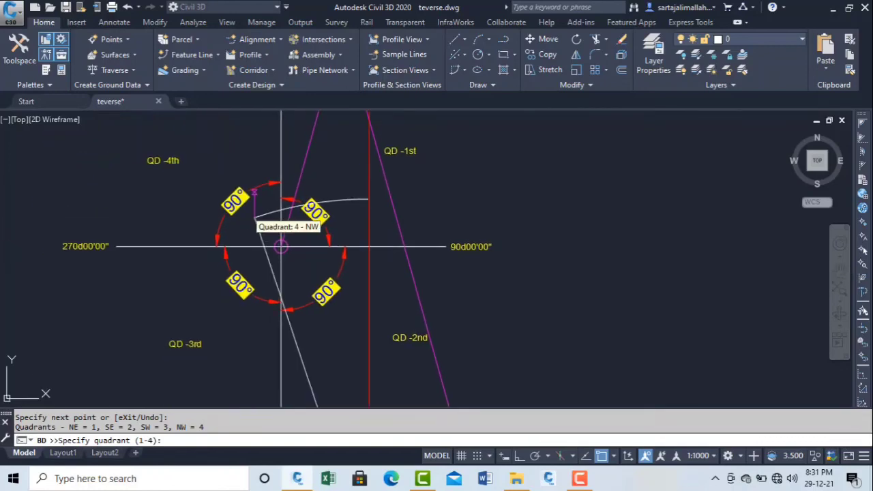
pyautogui.press('Escape')
pyautogui.press('Escape')
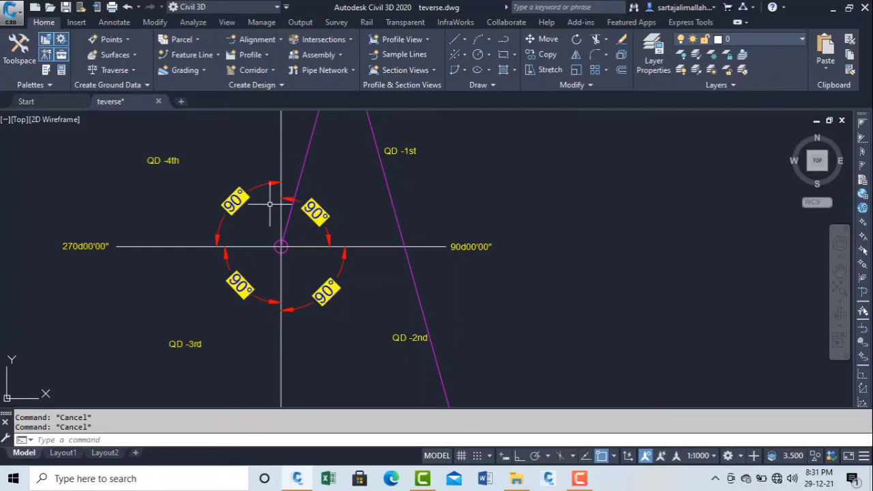
# - Open the Create Points tools and set Prompt For Elevations to Automatic under Points Creation
pyautogui.scroll(-4, 418, 164)
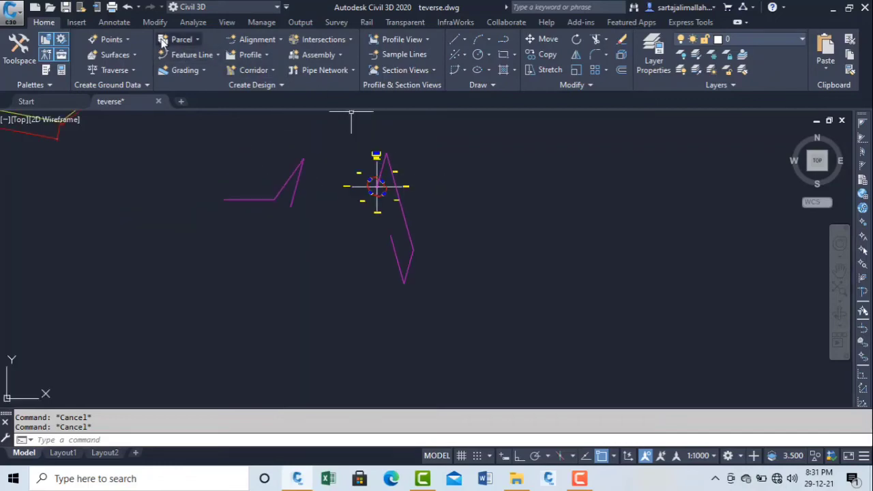
pyautogui.click(111, 39)
pyautogui.click(146, 58)
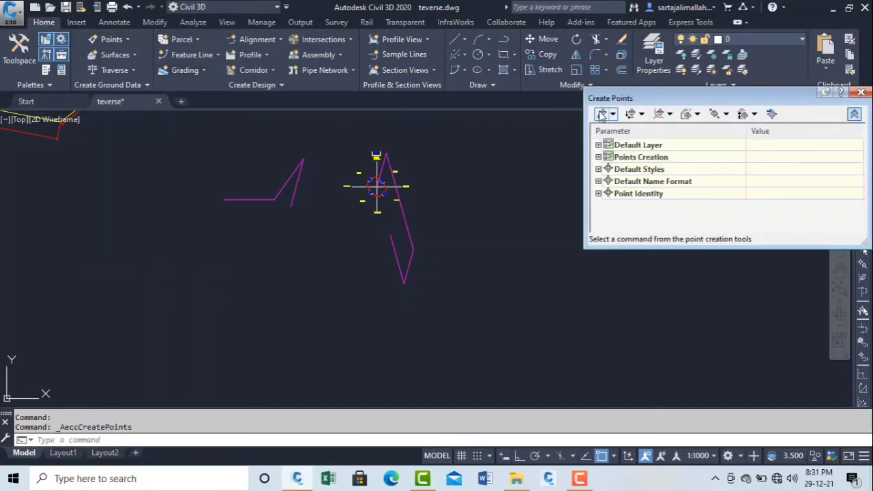
pyautogui.click(598, 157)
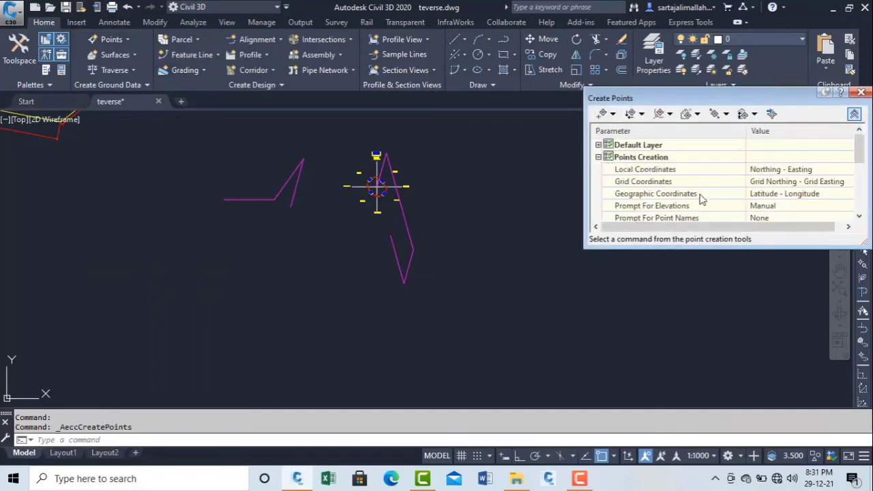
pyautogui.click(773, 206)
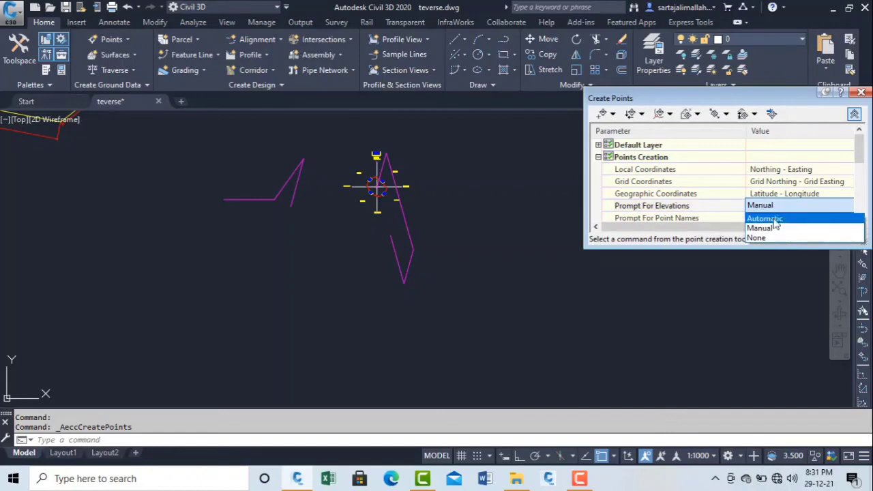
pyautogui.click(778, 226)
pyautogui.scroll(-2, 860, 217)
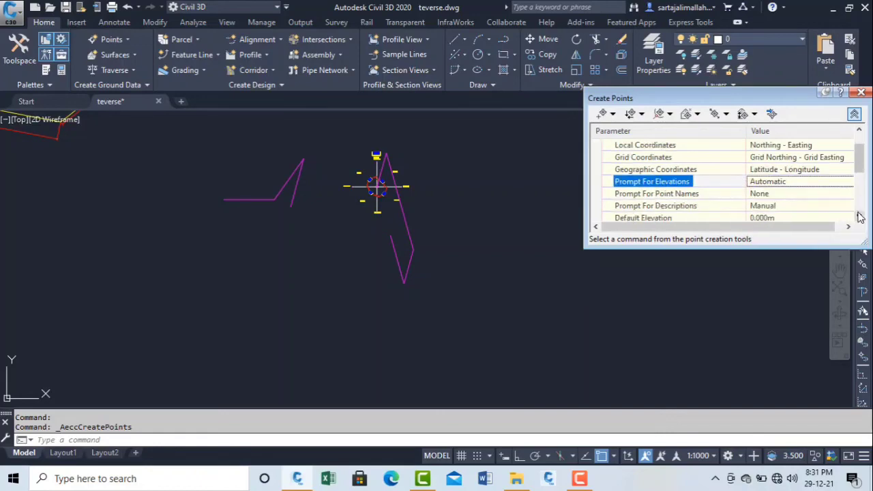
# - Set Prompt For Descriptions and Prompt For Point Names to Automatic and enter BM as the Default Description
pyautogui.click(789, 207)
pyautogui.click(774, 216)
pyautogui.click(776, 194)
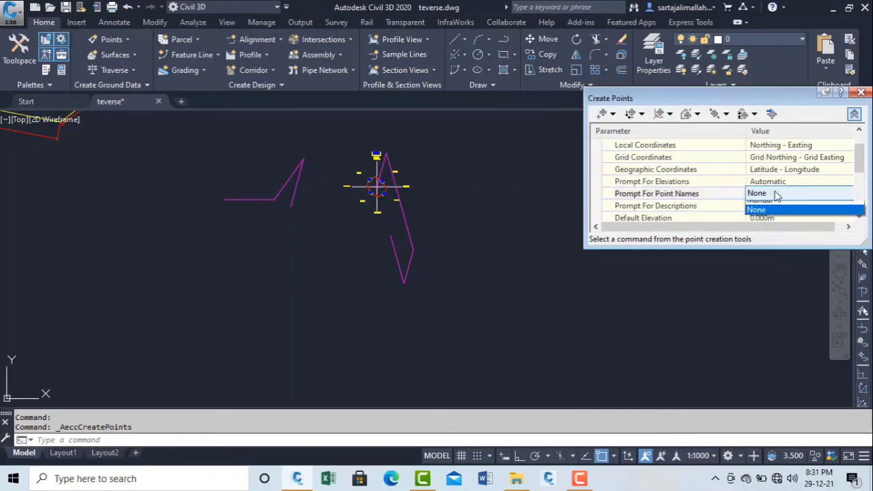
pyautogui.click(771, 204)
pyautogui.scroll(-4, 860, 219)
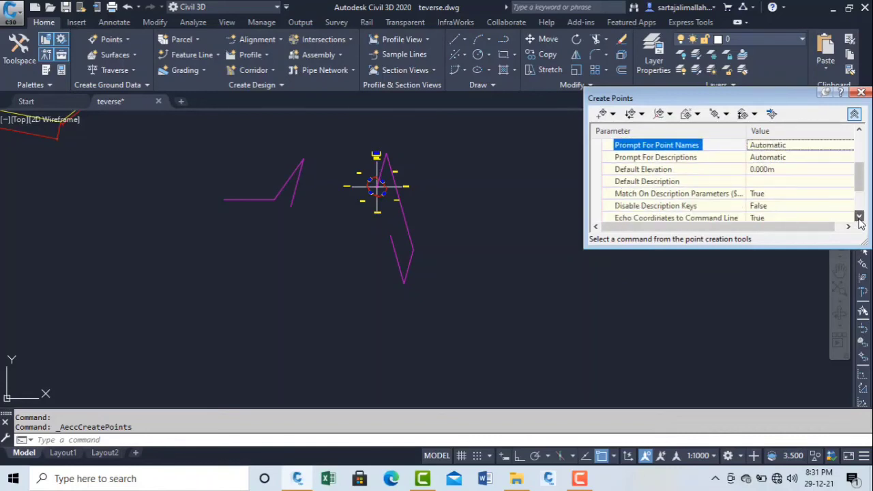
pyautogui.click(769, 182)
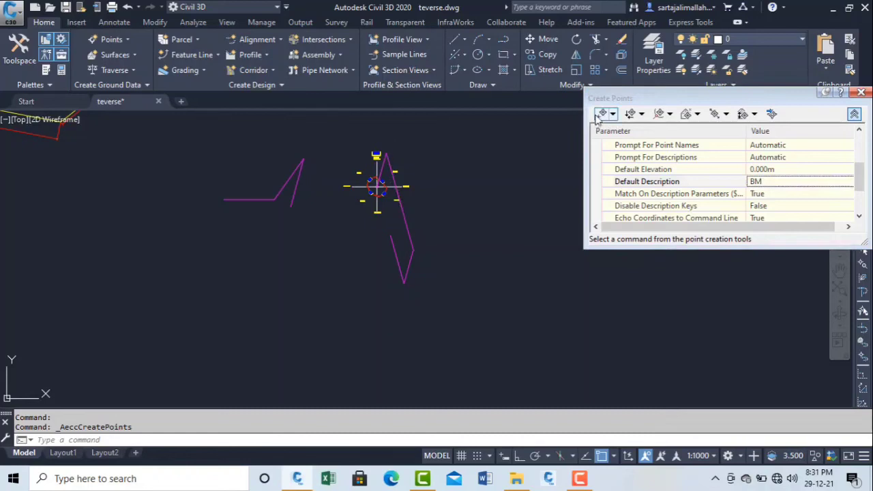
# - Place manual points at the end of each of the four connected bearing lines, in drawing order
pyautogui.click(603, 114)
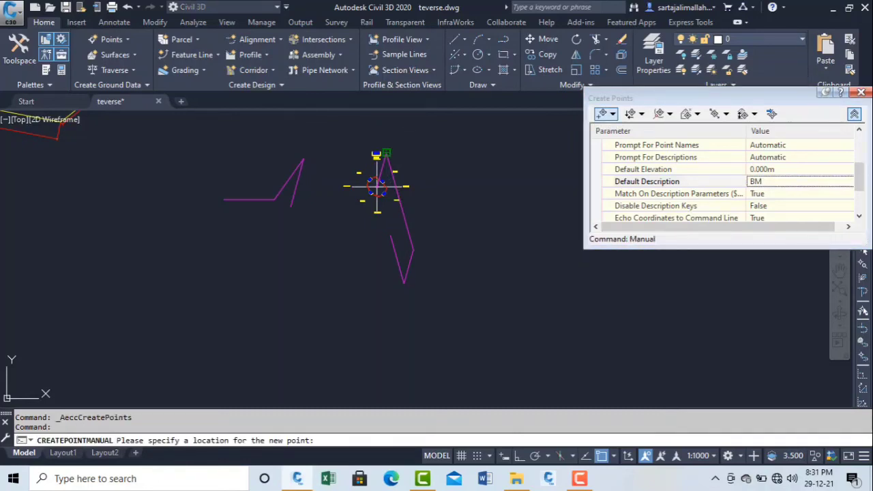
pyautogui.click(413, 236)
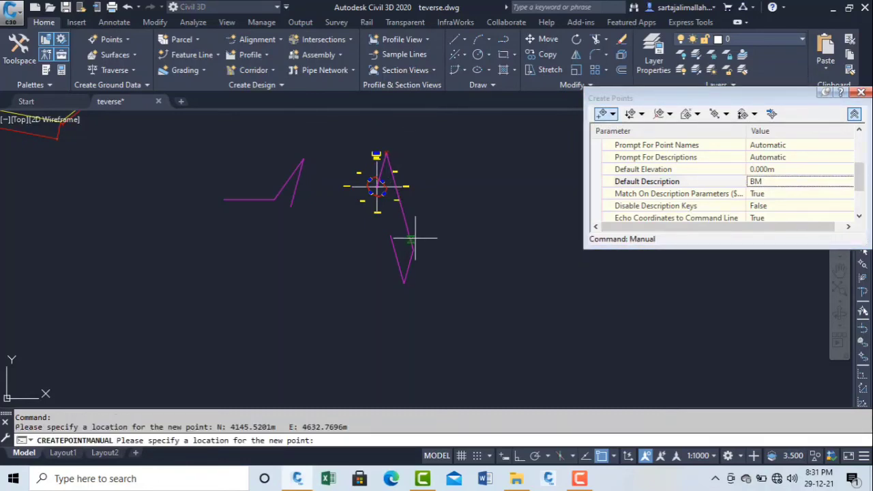
pyautogui.scroll(3, 415, 242)
pyautogui.click(395, 275)
pyautogui.scroll(-2, 409, 293)
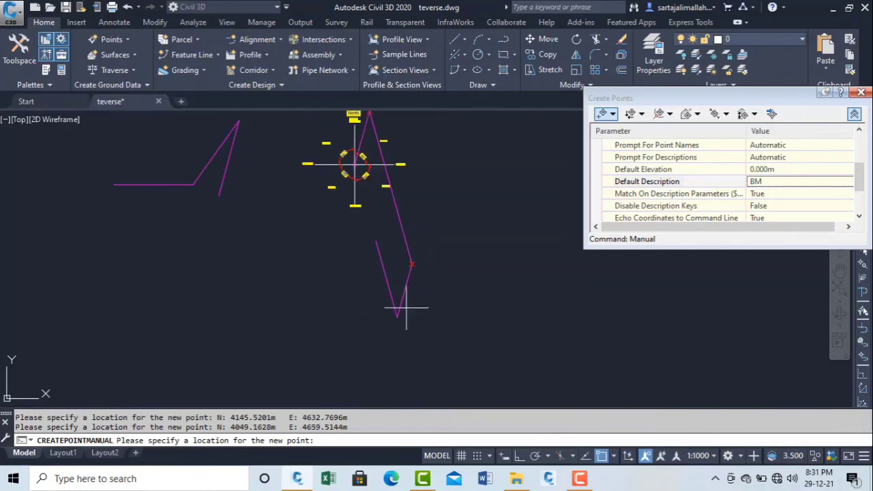
pyautogui.click(397, 315)
pyautogui.click(376, 242)
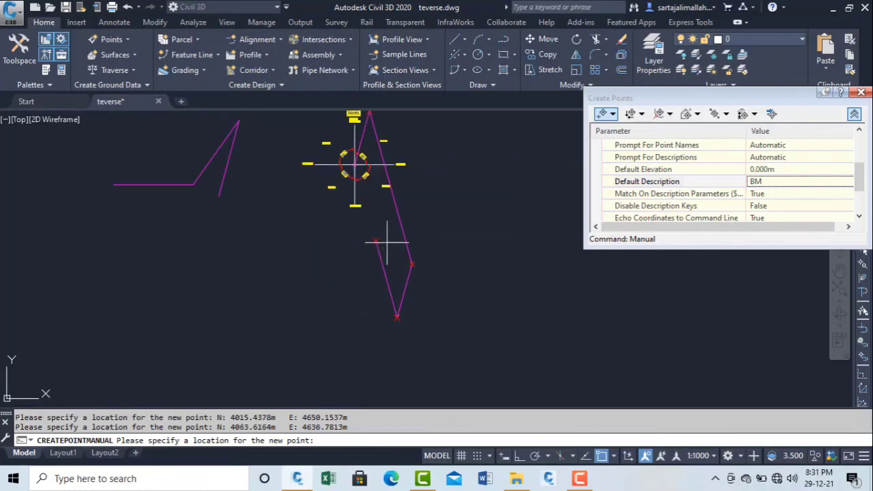
# - Place a manual point at the first bearing line's start in the quadrant diagram's centre and end the point command
pyautogui.scroll(3, 348, 167)
pyautogui.scroll(3, 327, 151)
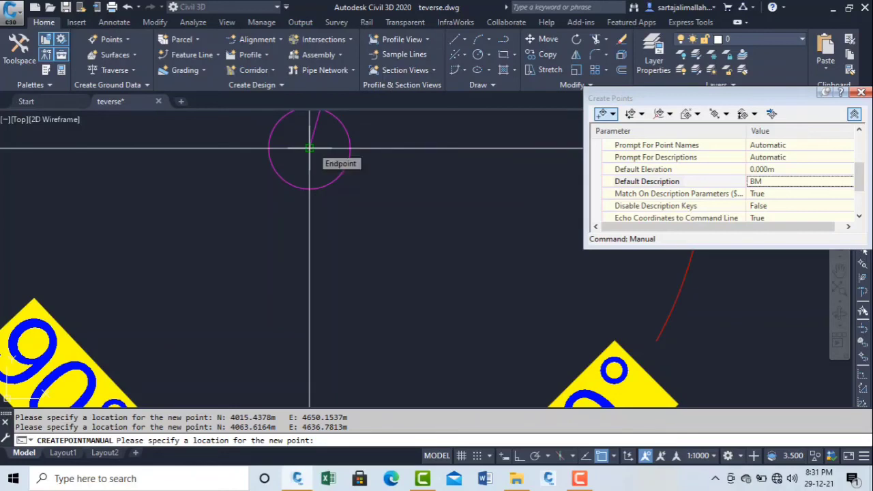
pyautogui.click(310, 148)
pyautogui.scroll(-2, 376, 184)
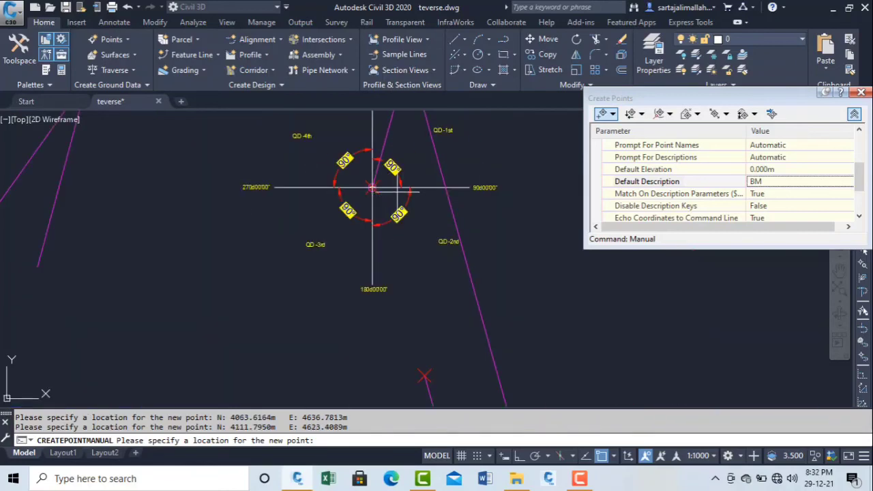
pyautogui.press('Return')
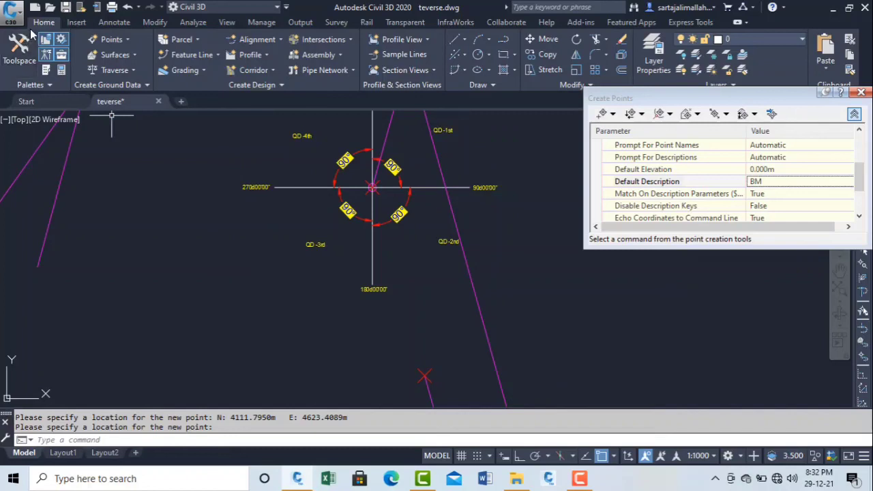
# - Examine the coordinates, names and descriptions in the point list of the _All Points group's properties
pyautogui.click(20, 49)
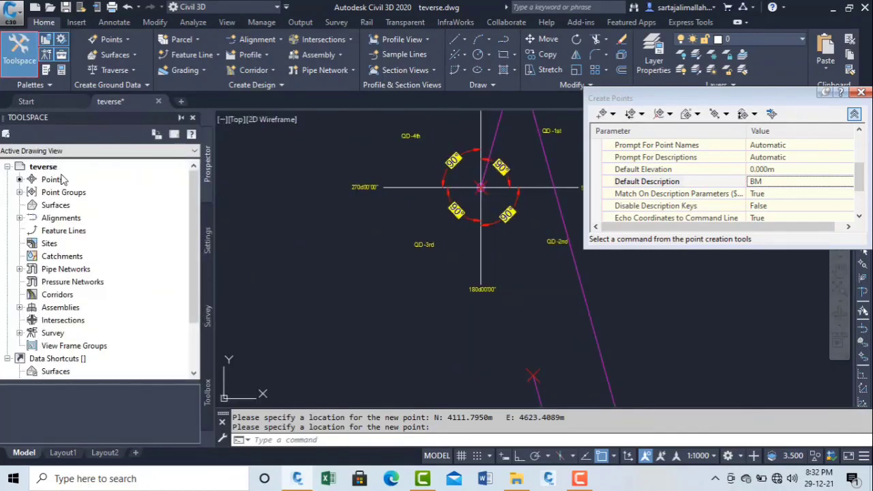
pyautogui.click(20, 192)
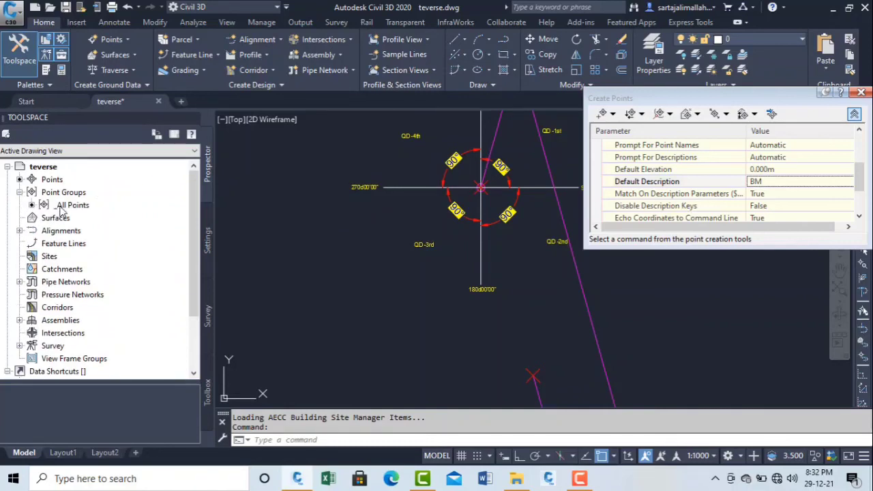
pyautogui.rightClick(77, 206)
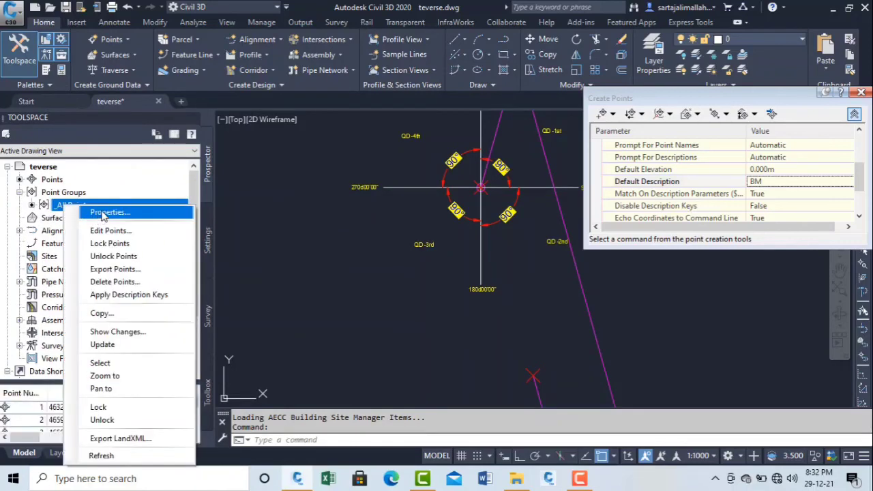
pyautogui.click(102, 216)
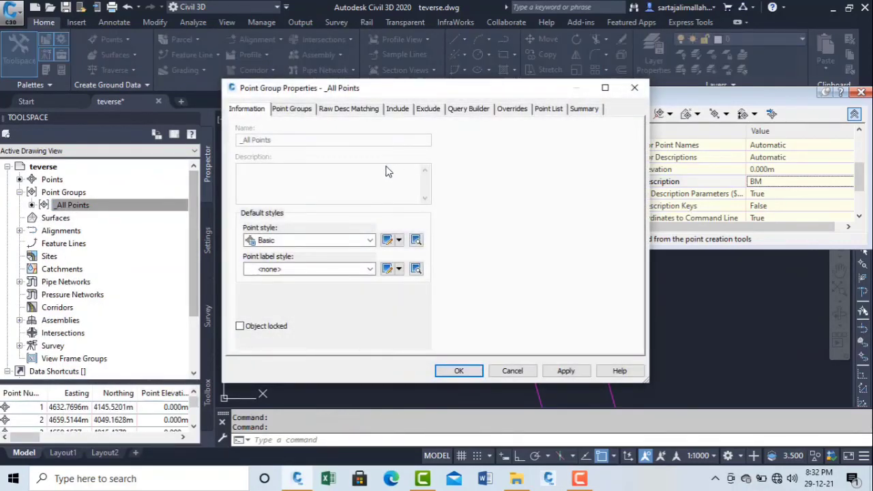
pyautogui.click(552, 110)
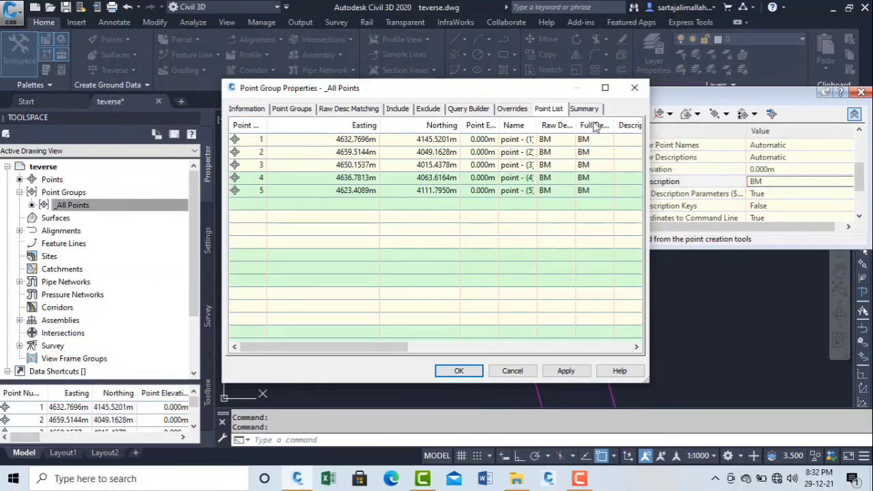
pyautogui.click(634, 87)
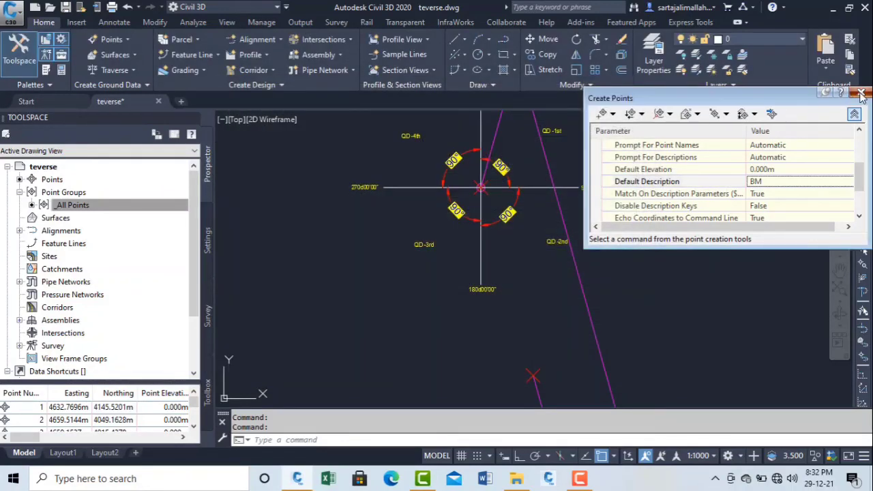
pyautogui.scroll(-3, 475, 194)
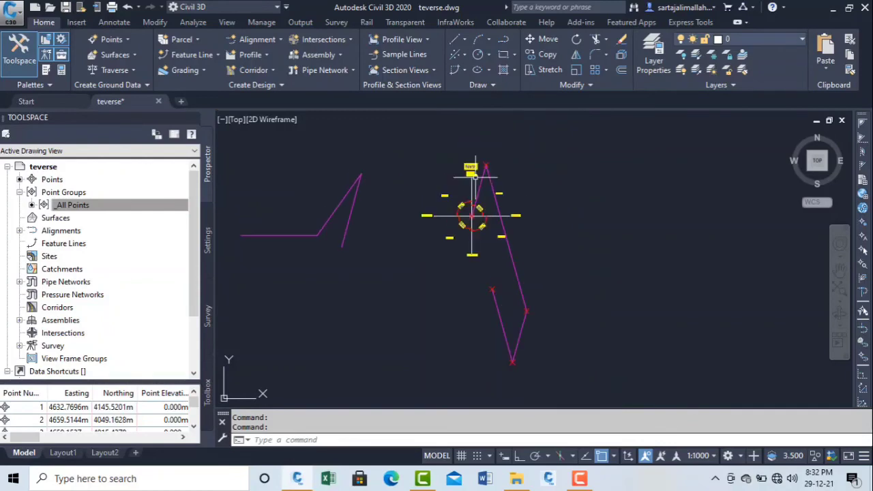
pyautogui.scroll(4, 478, 181)
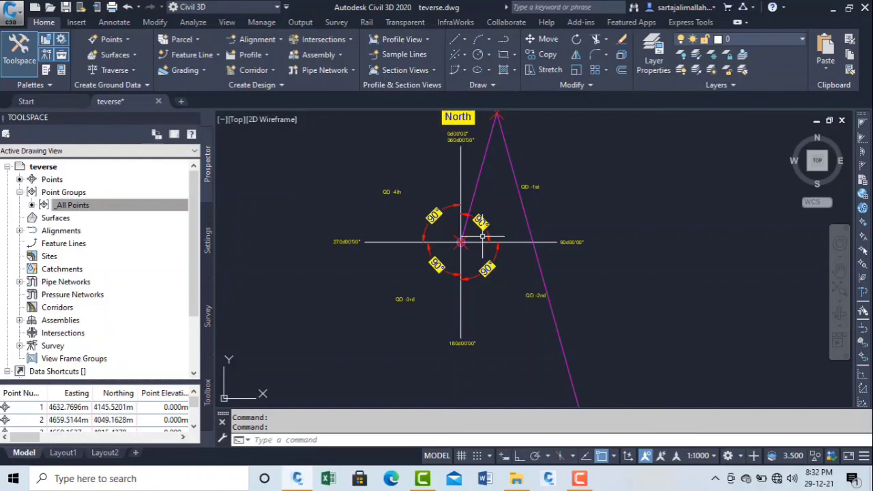
pyautogui.scroll(-4, 510, 205)
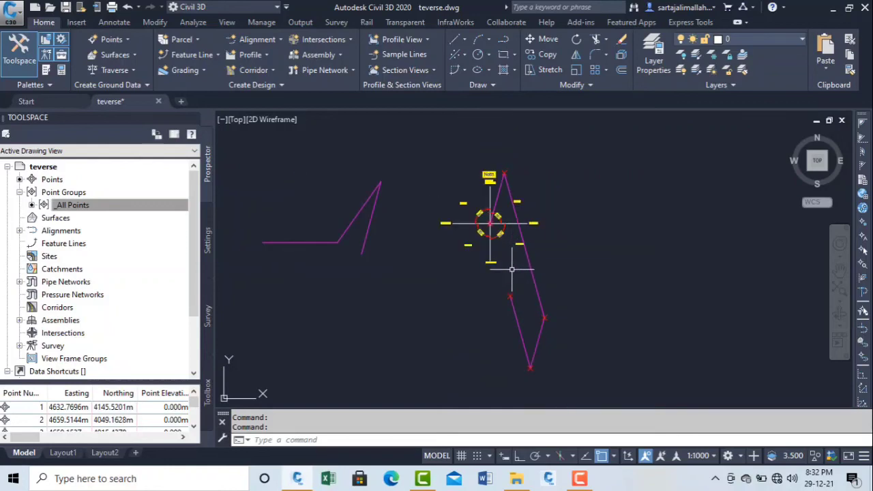
pyautogui.click(579, 478)
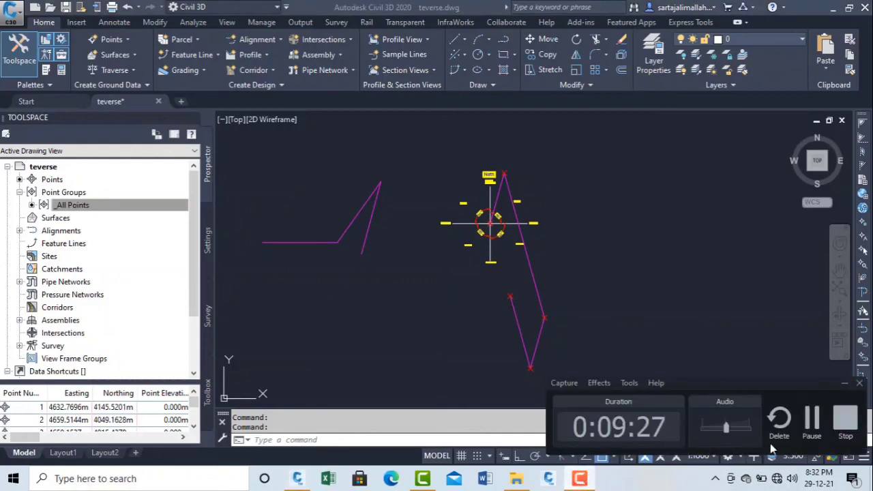
pyautogui.click(647, 289)
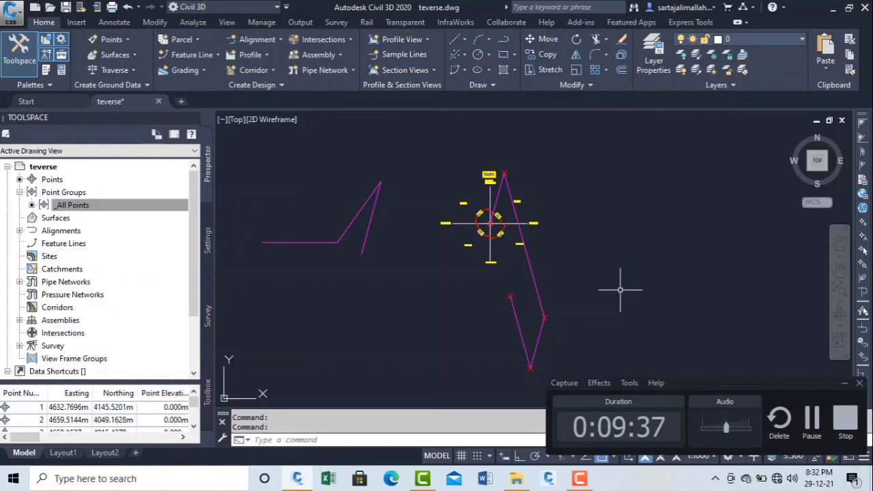
pyautogui.click(845, 418)
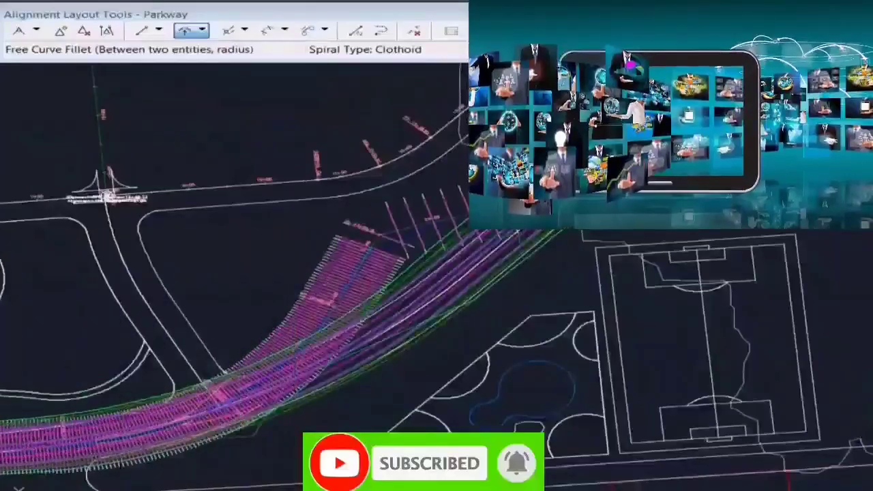